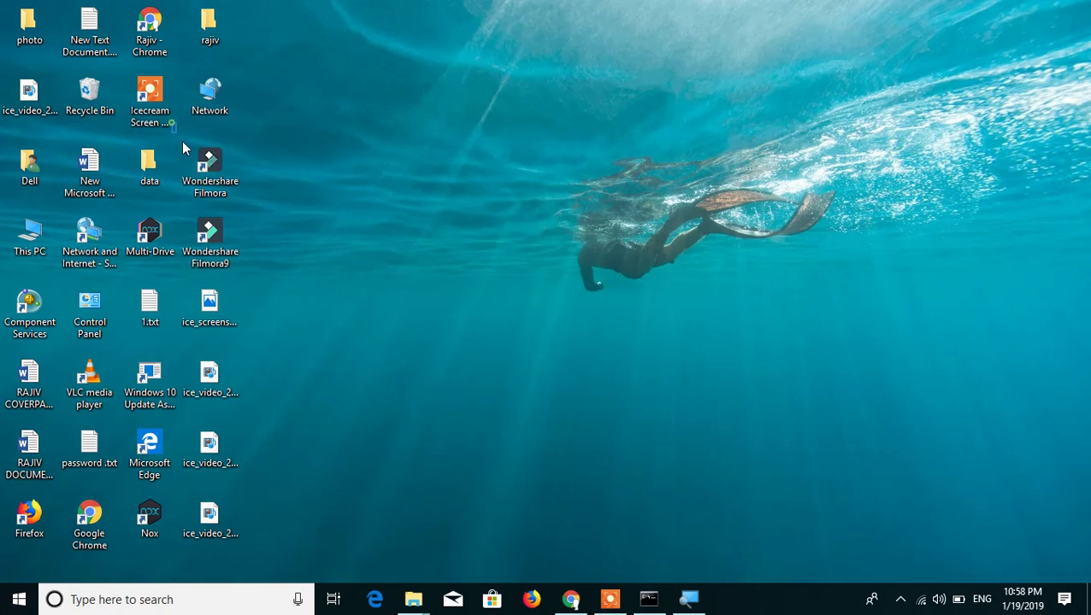
Move the two Wondershare Filmora desktop shortcuts up to sit directly below the rajiv folder.
left_click_drag(164, 117, 236, 233)
left_click_drag(233, 171, 326, 77)
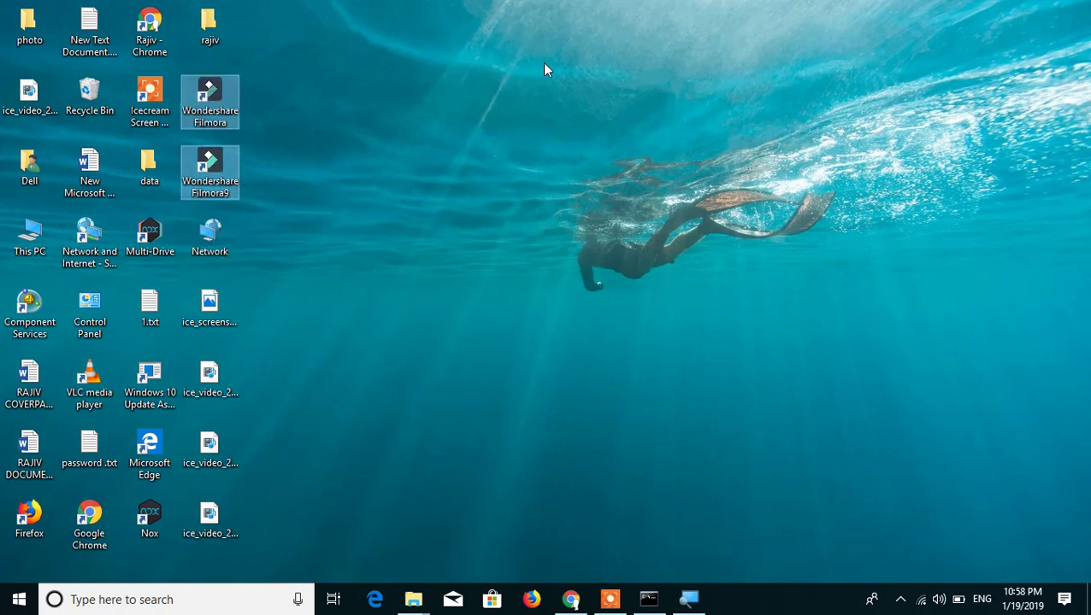
left_click(252, 86)
left_click_drag(209, 96, 427, 43)
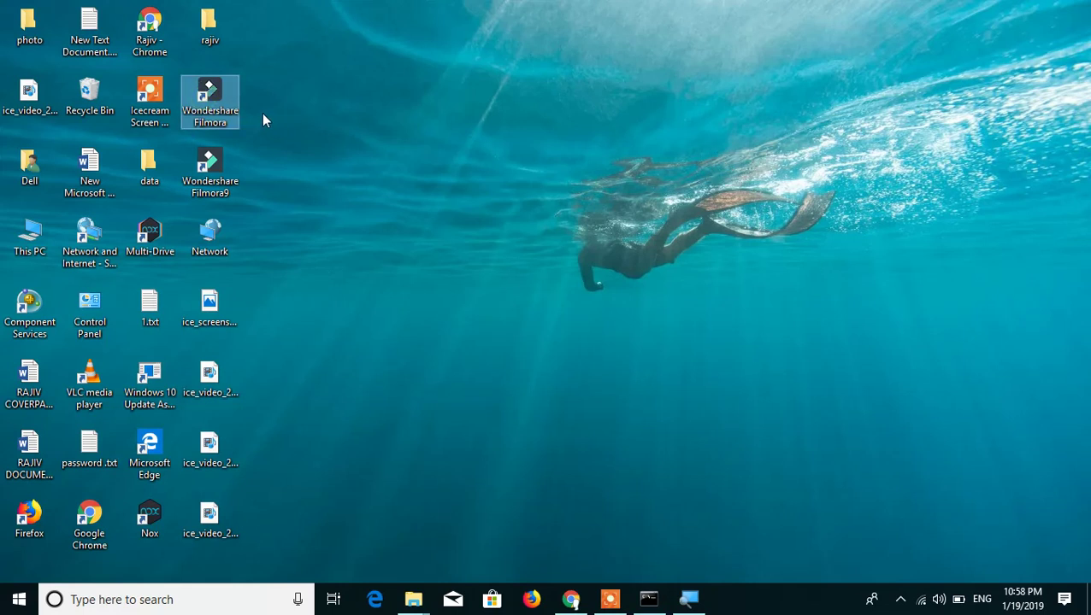
left_click(212, 167)
left_click_drag(212, 167, 403, 202)
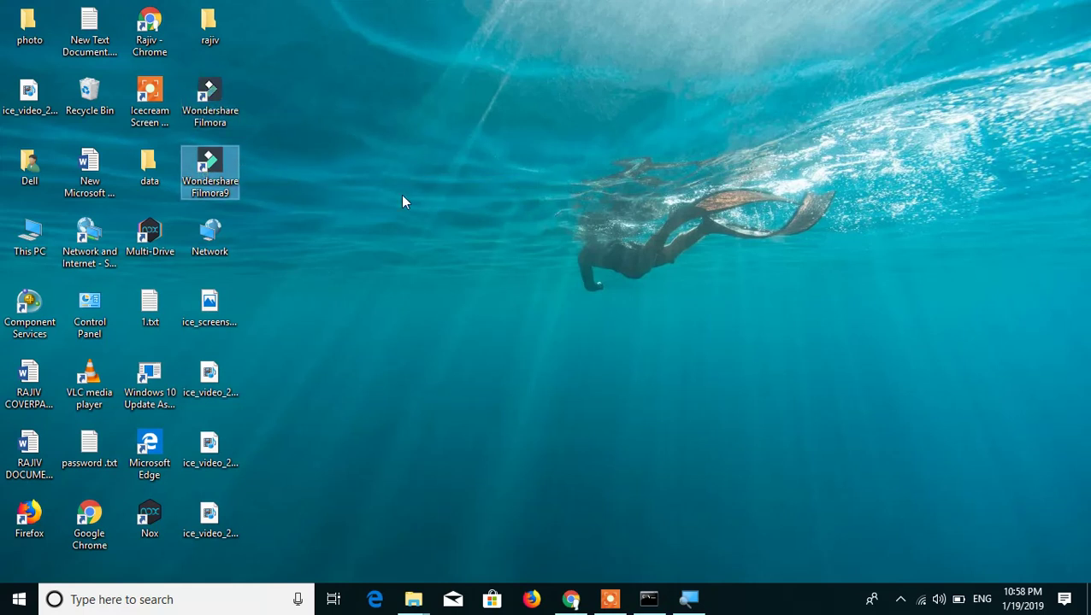
left_click(266, 99)
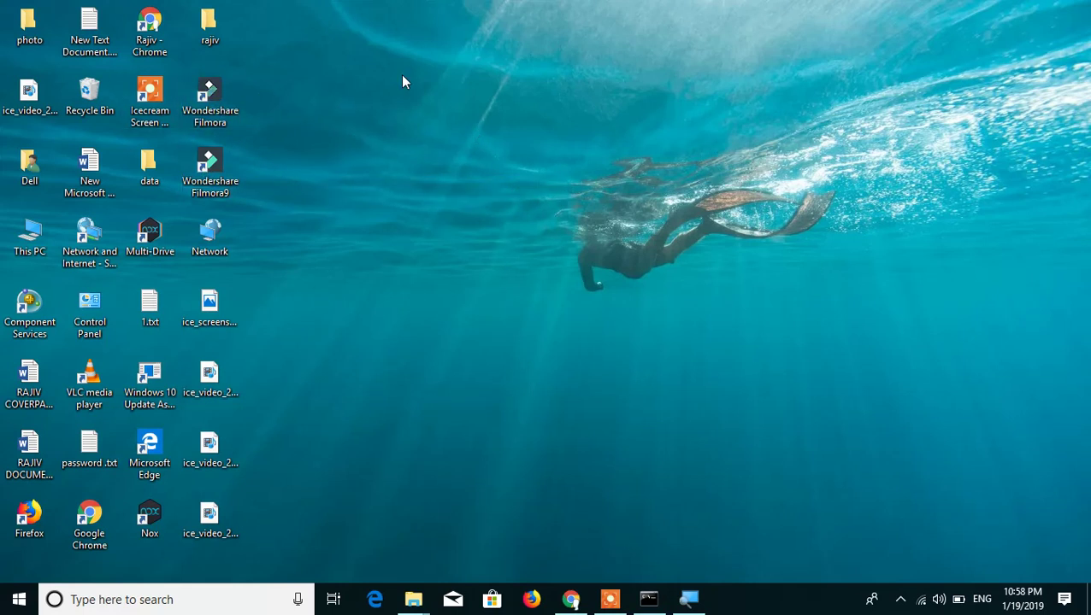
left_click_drag(214, 122, 377, 187)
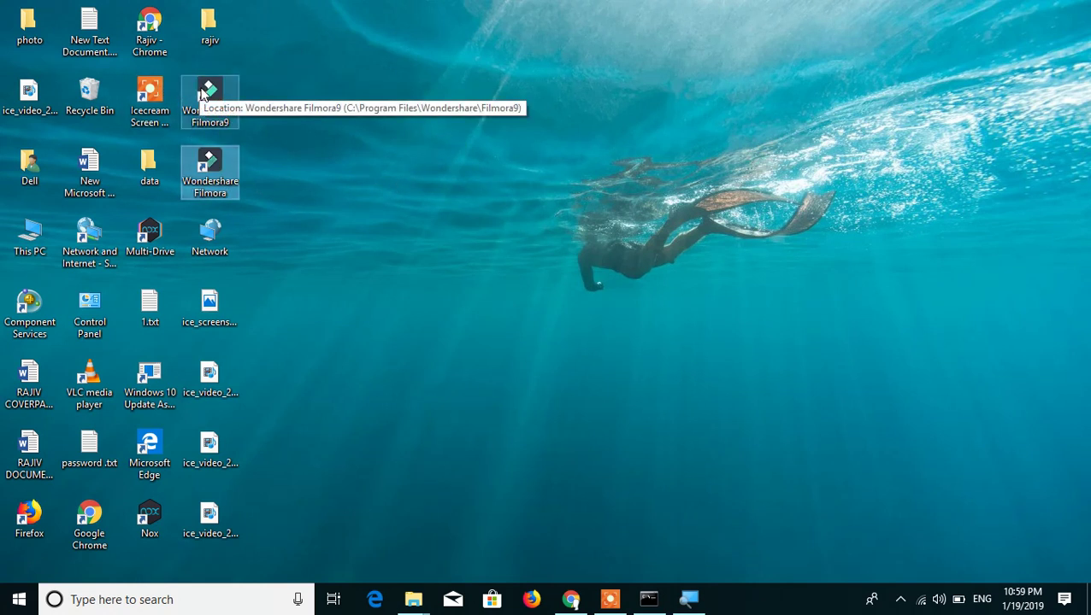
left_click_drag(214, 99, 228, 205)
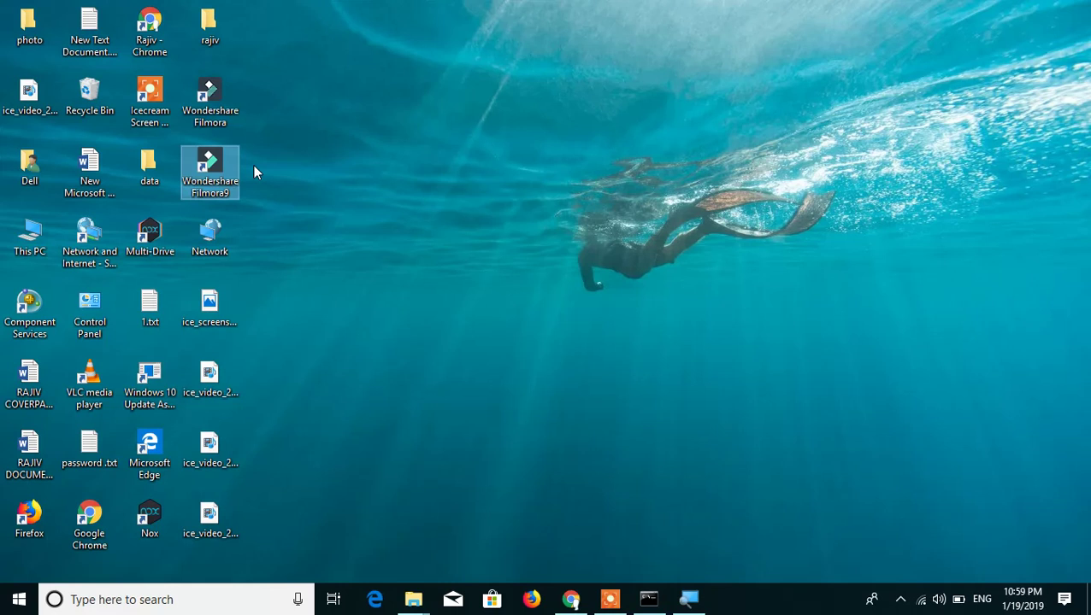
Launch Wondershare Filmora9 from its desktop shortcut.
double_click(209, 167)
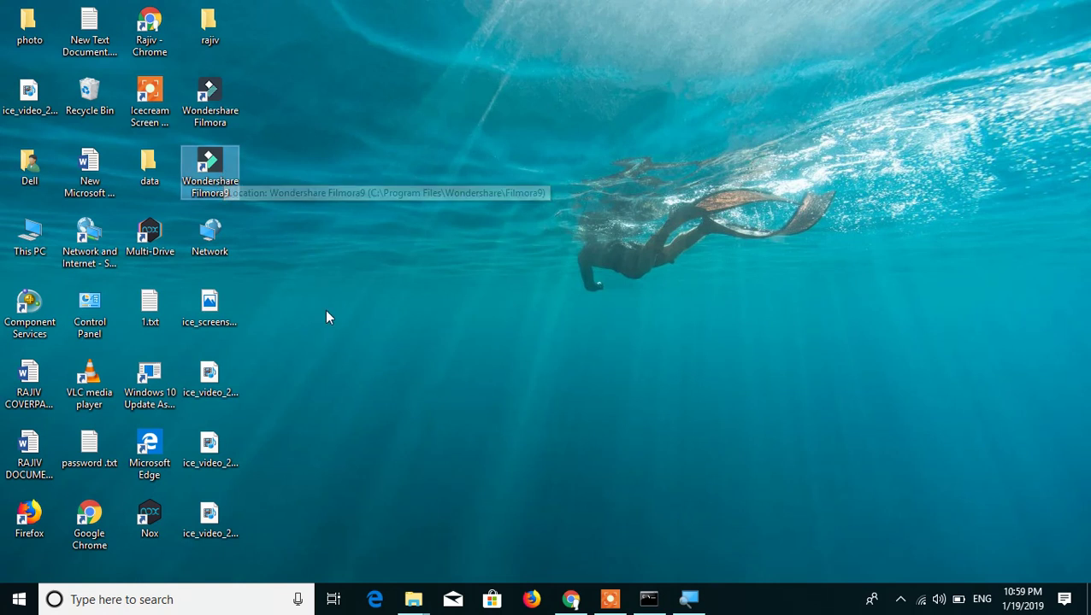
mouse_move(612, 606)
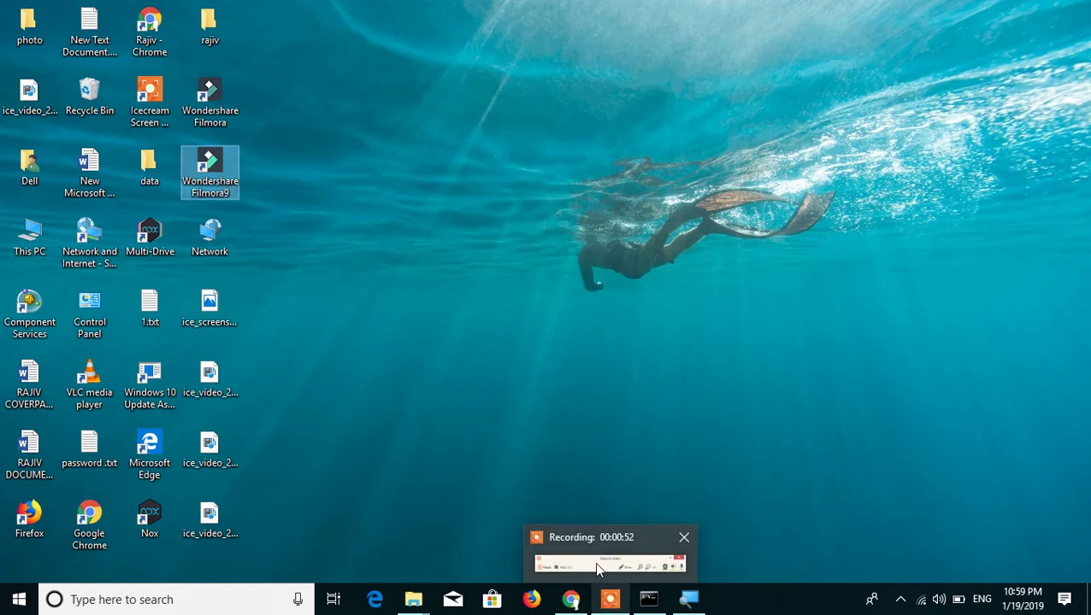
left_click(598, 570)
left_click(1007, 551)
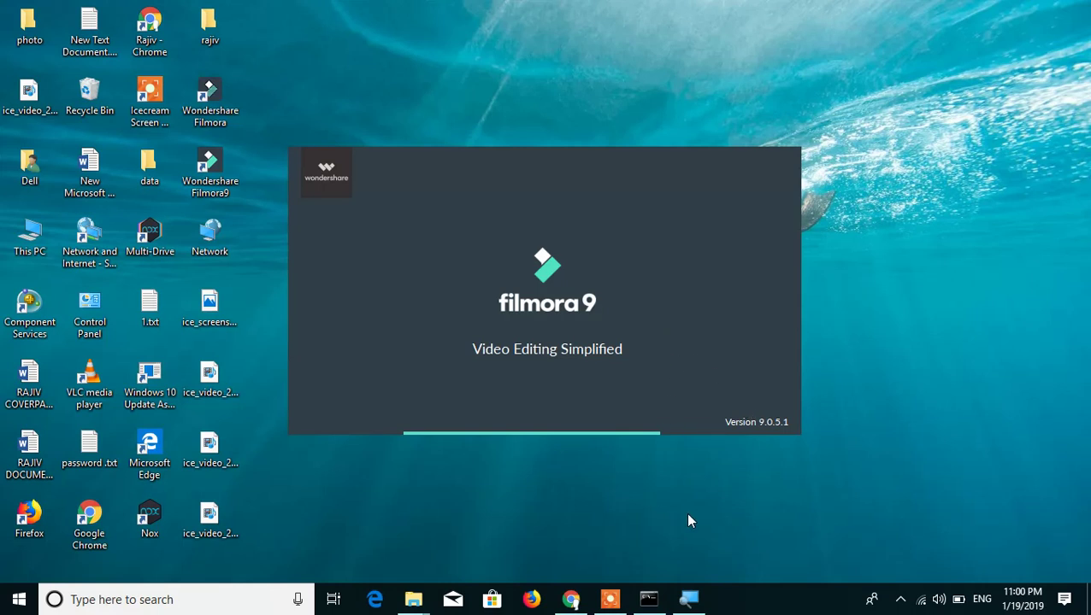
right_click(878, 313)
left_click(908, 358)
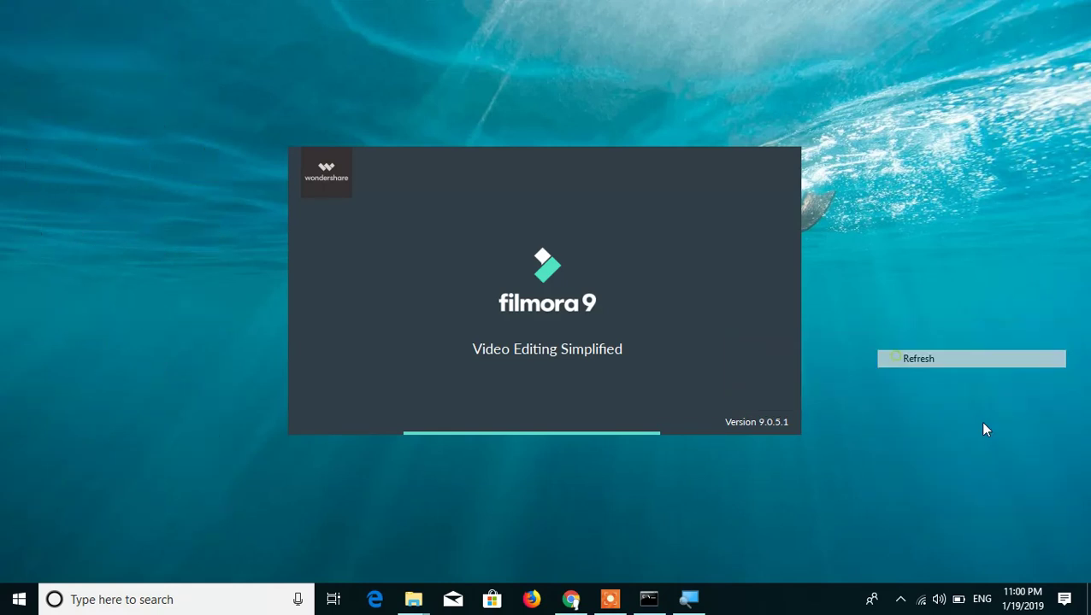
right_click(984, 14)
left_click(1007, 52)
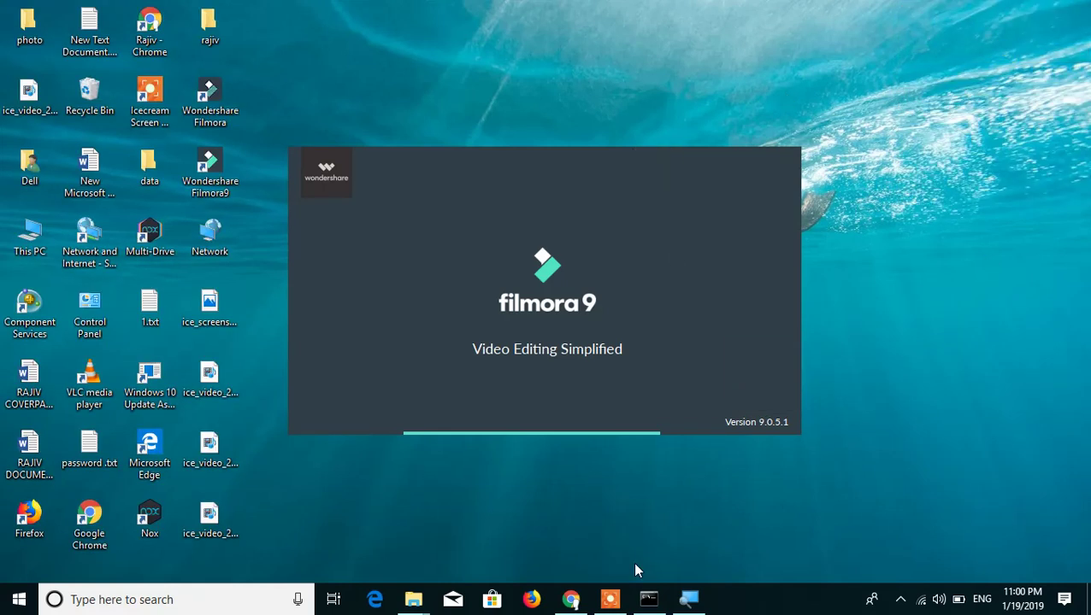
left_click(594, 601)
left_click(561, 574)
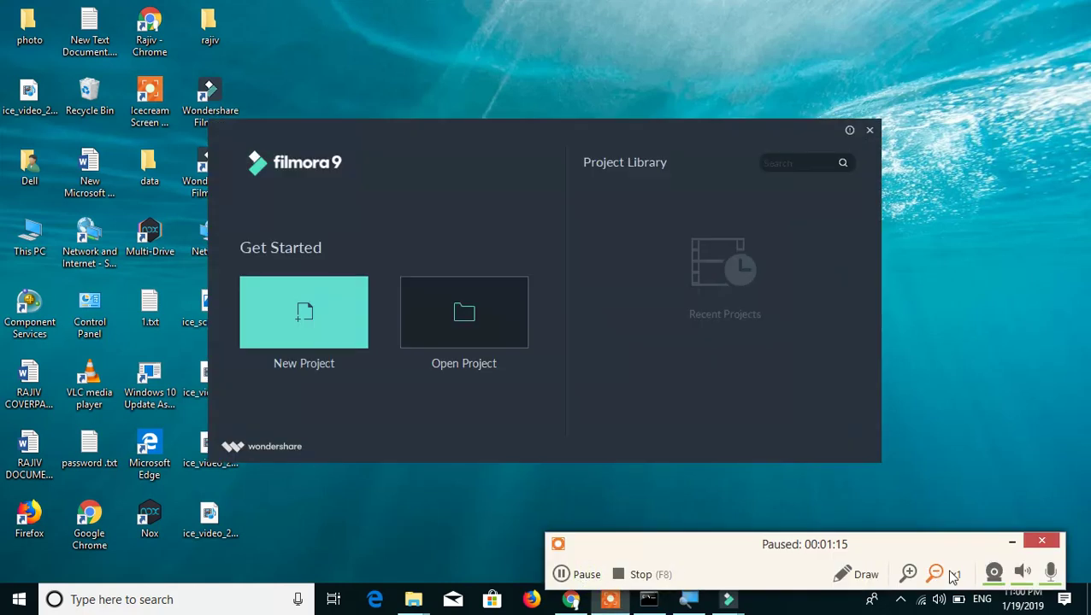
left_click(1011, 542)
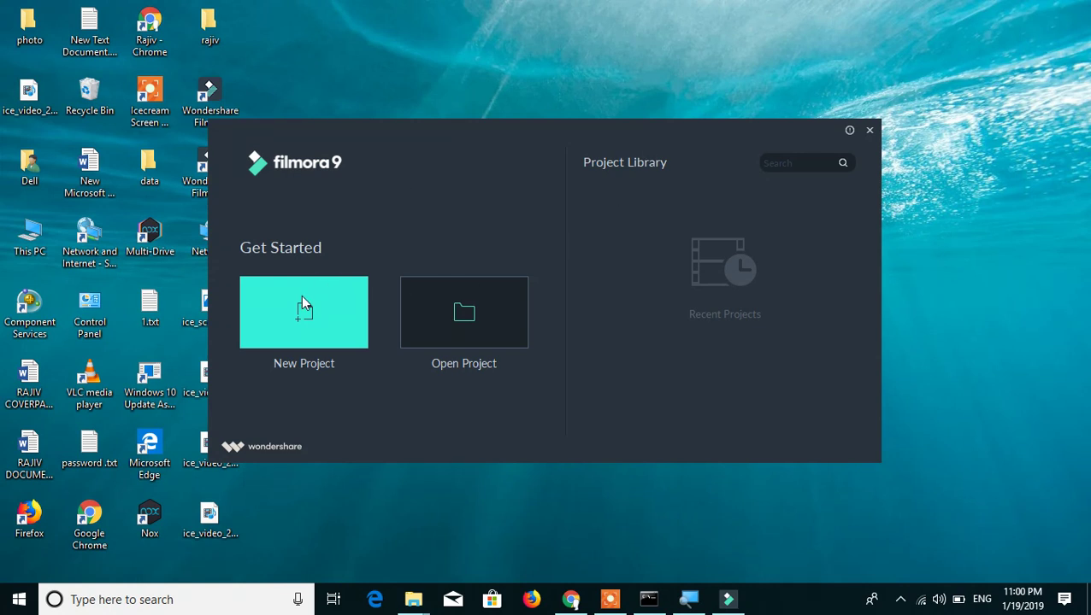
Create a new project and import Jobs.webm from the screen record folder on the F: drive.
left_click(319, 323)
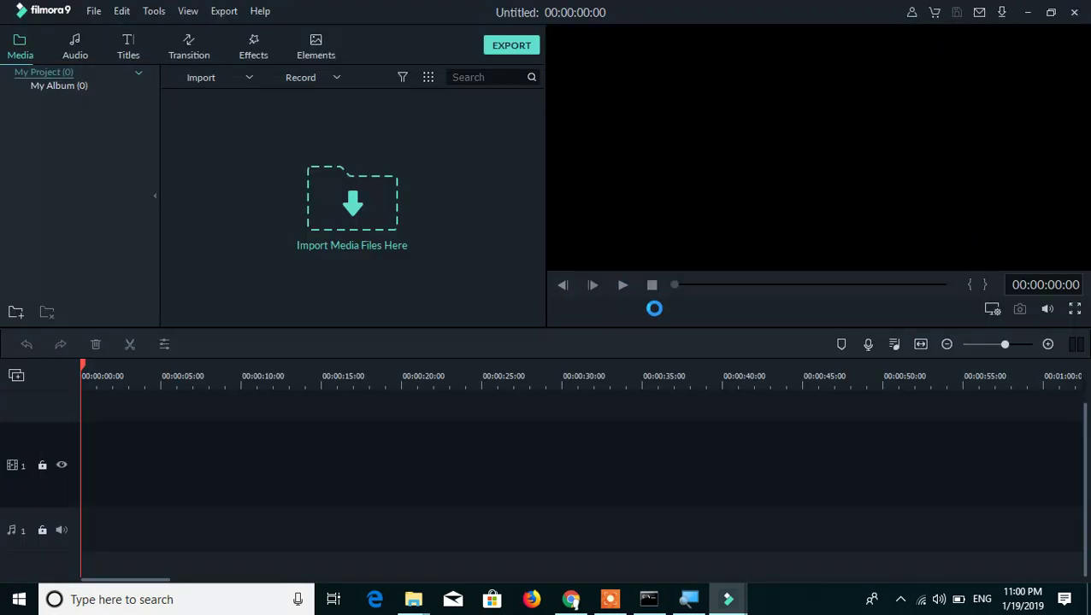
key("ctrl+i")
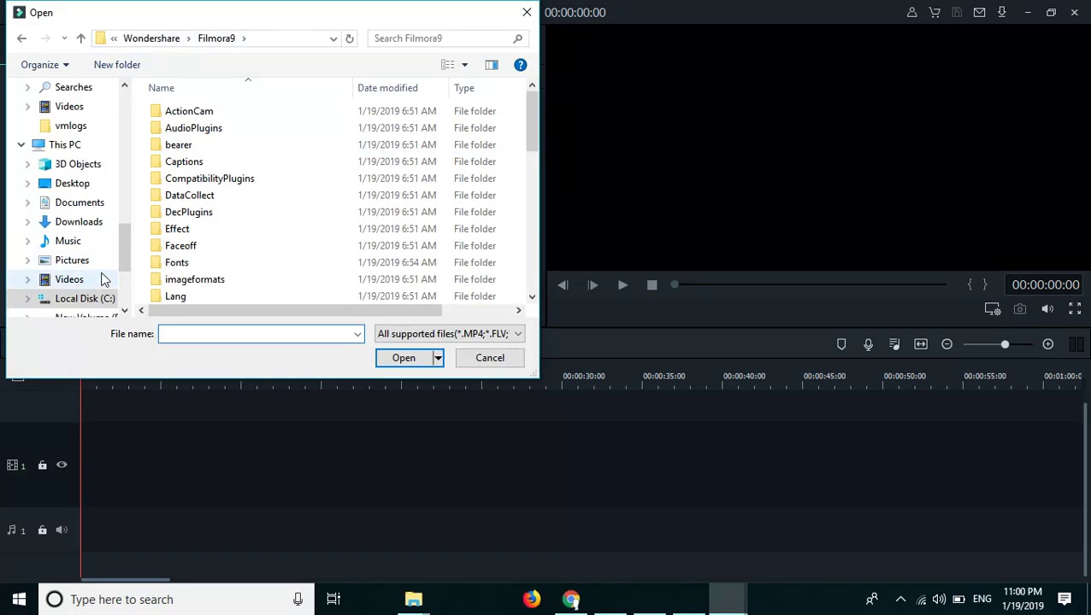
left_click_drag(123, 261, 116, 276)
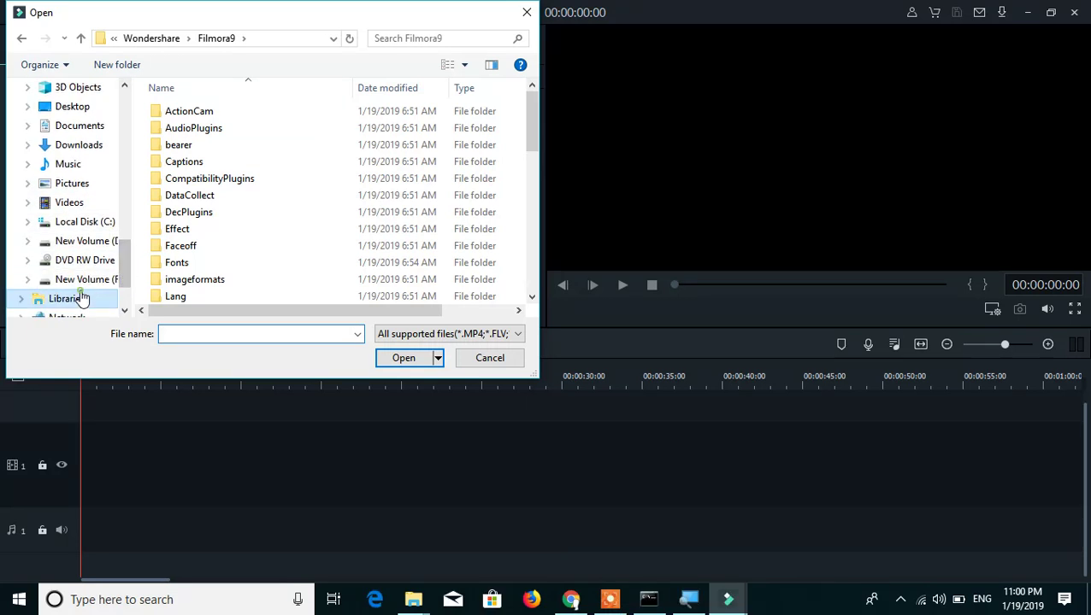
left_click(92, 295)
left_click(89, 287)
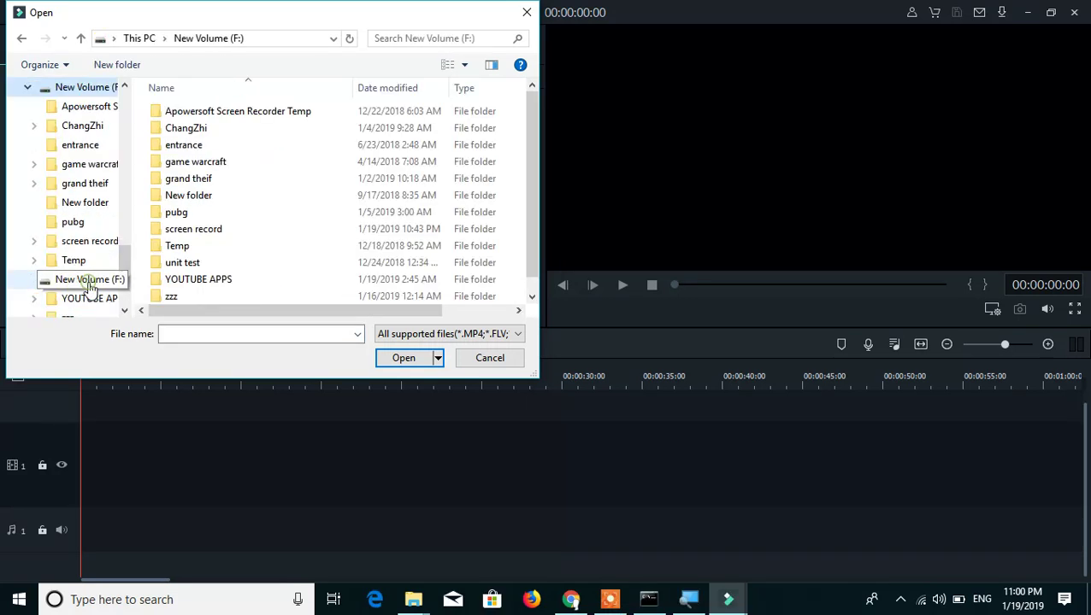
left_click(215, 233)
double_click(215, 233)
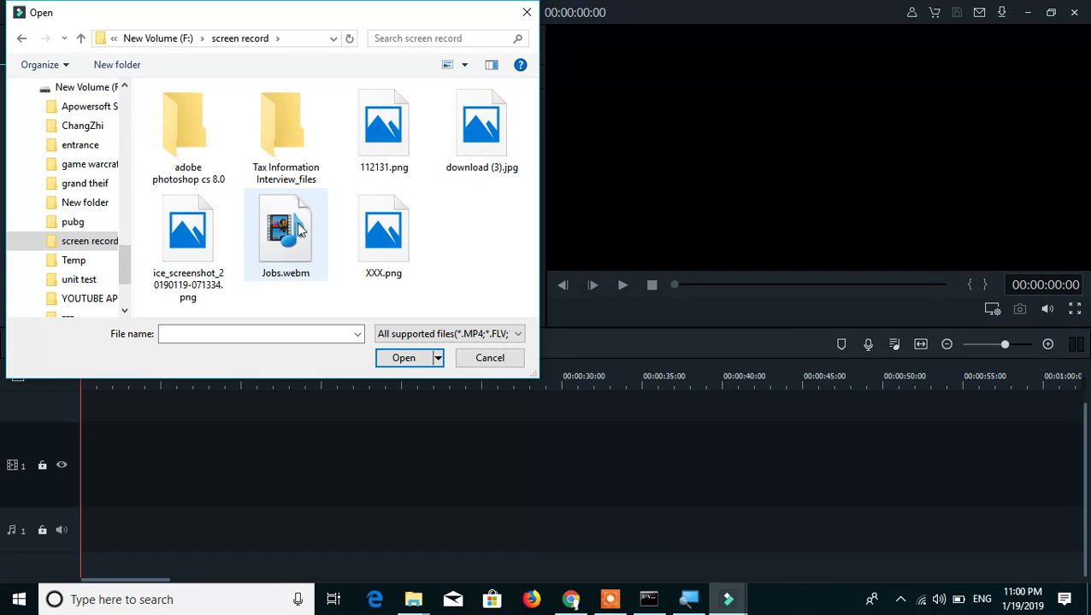
left_click(295, 236)
double_click(295, 236)
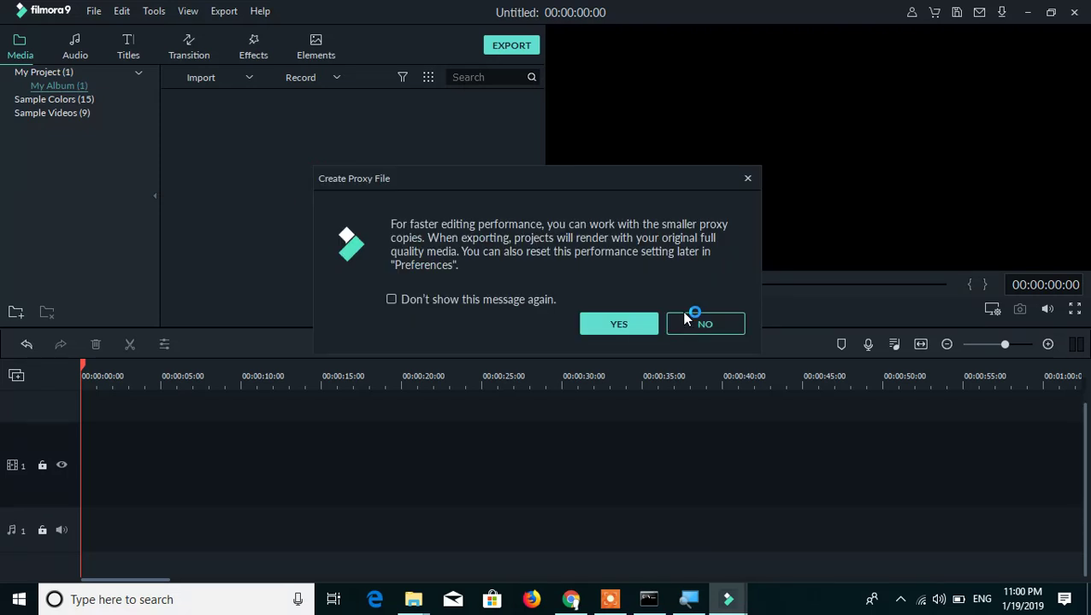
Decline creating proxy files and suppress the proxy message for future imports.
left_click(429, 297)
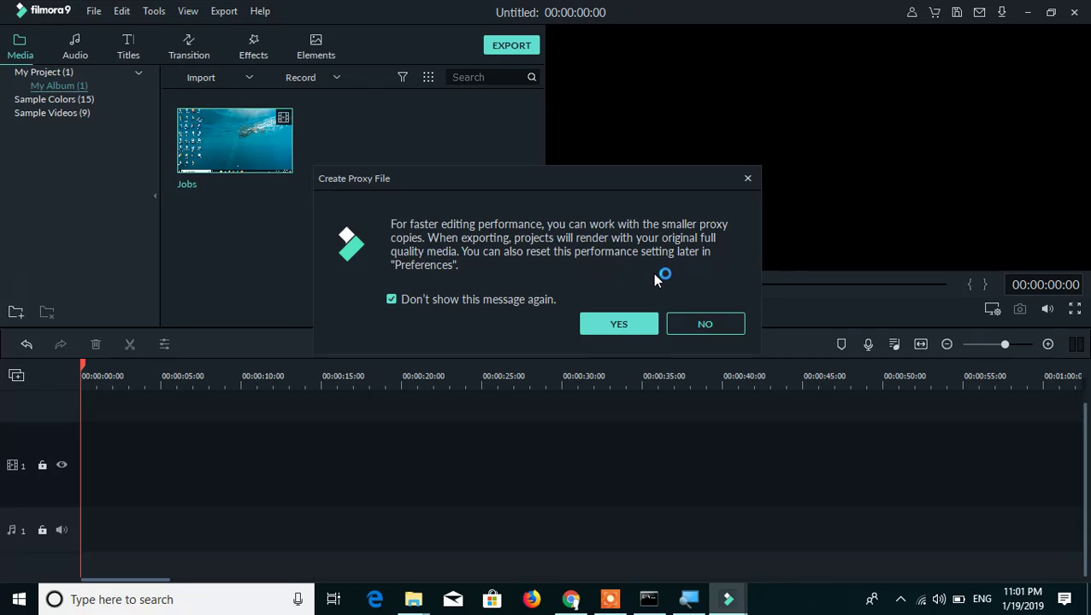
left_click(701, 324)
Add the Jobs clip to the timeline without changing the project settings, and start its playback.
mouse_move(215, 138)
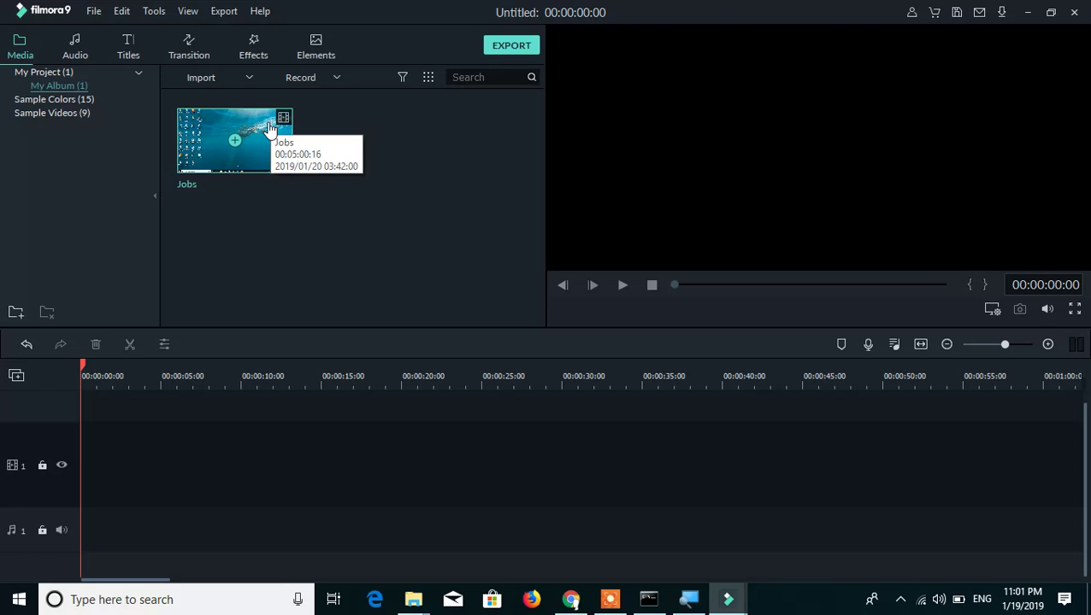
left_click(237, 141)
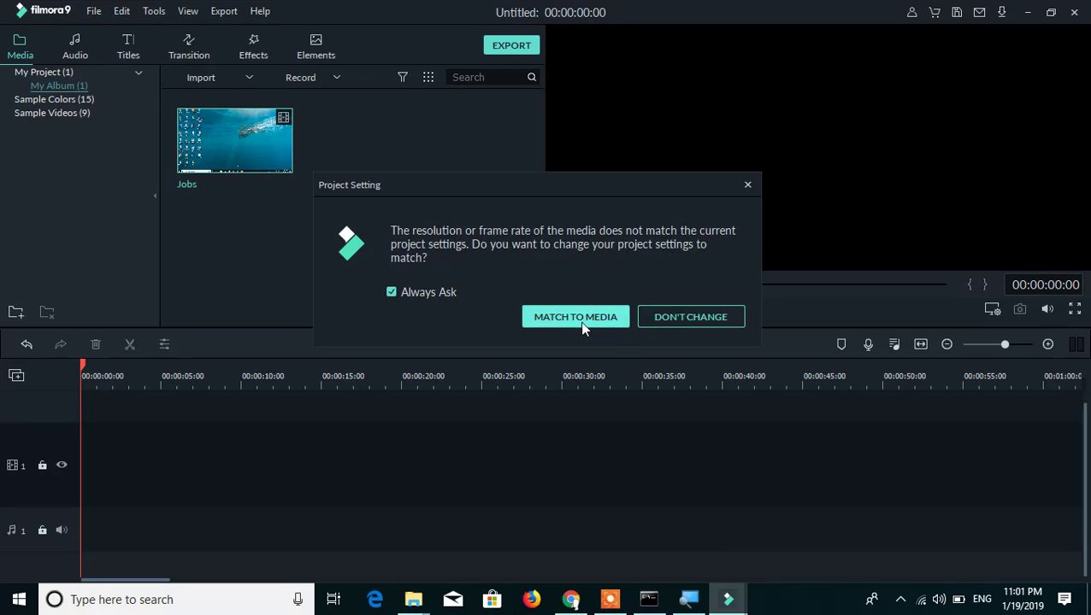
left_click(695, 323)
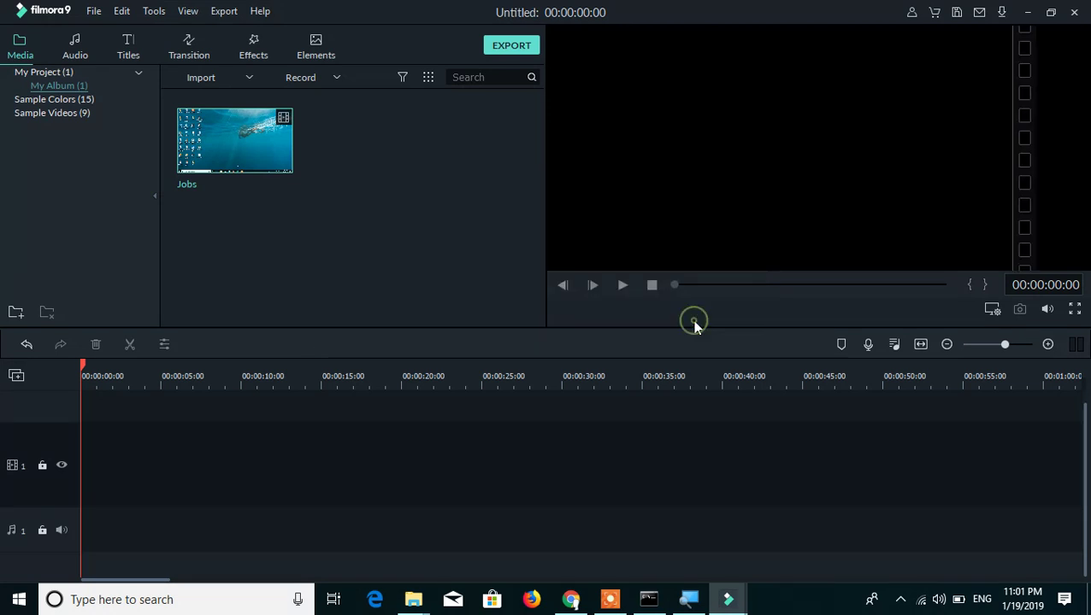
left_click(623, 288)
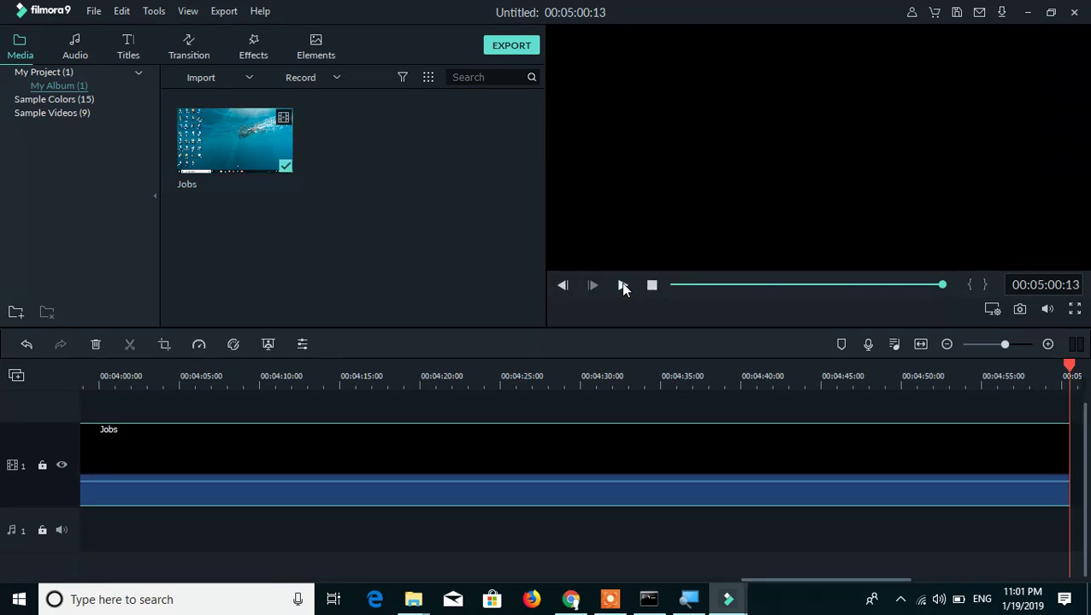
mouse_move(609, 599)
left_click(603, 557)
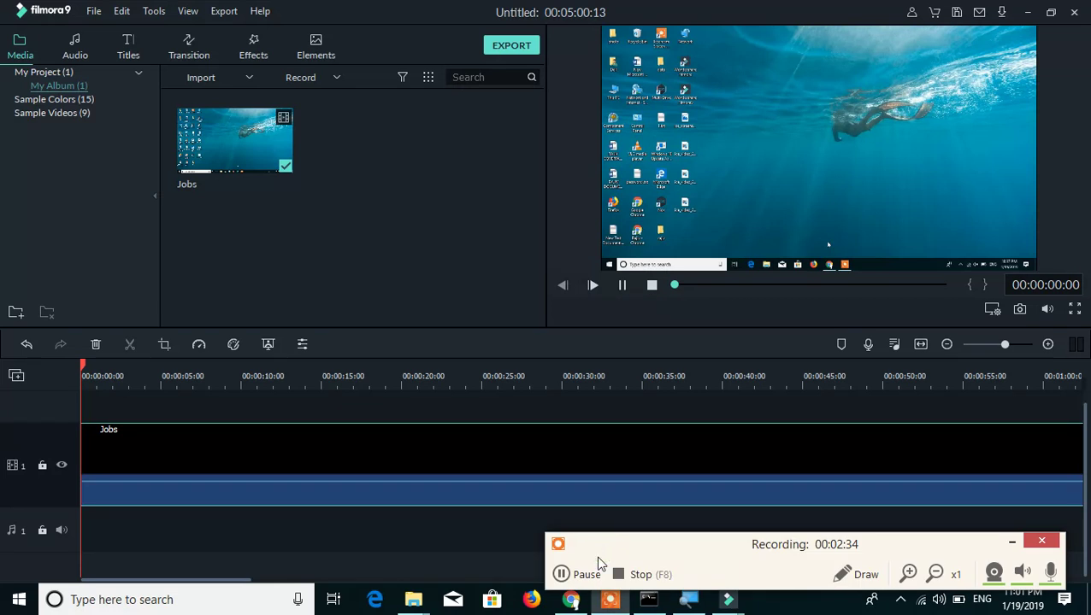
left_click(561, 574)
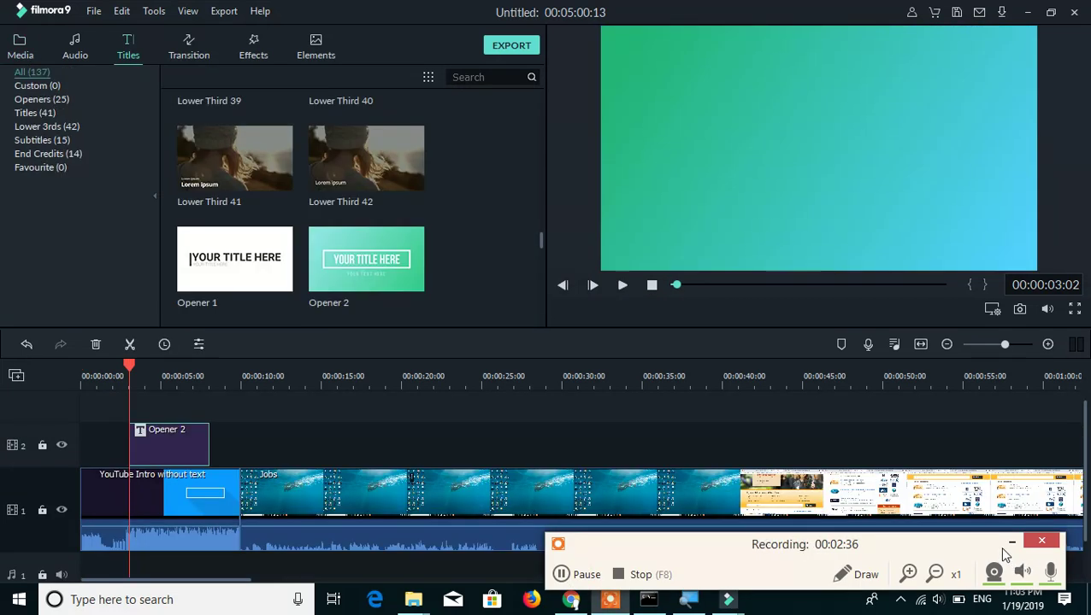
left_click(1009, 545)
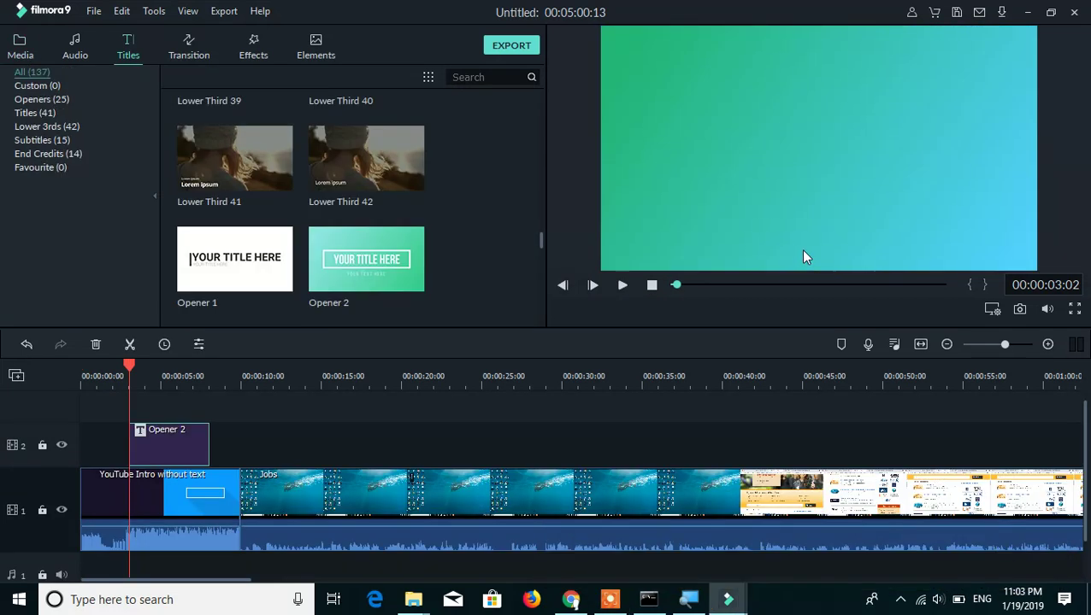
Play the timeline from about the 1-second mark to preview the intro and the Opener 2 title.
left_click_drag(119, 362, 102, 362)
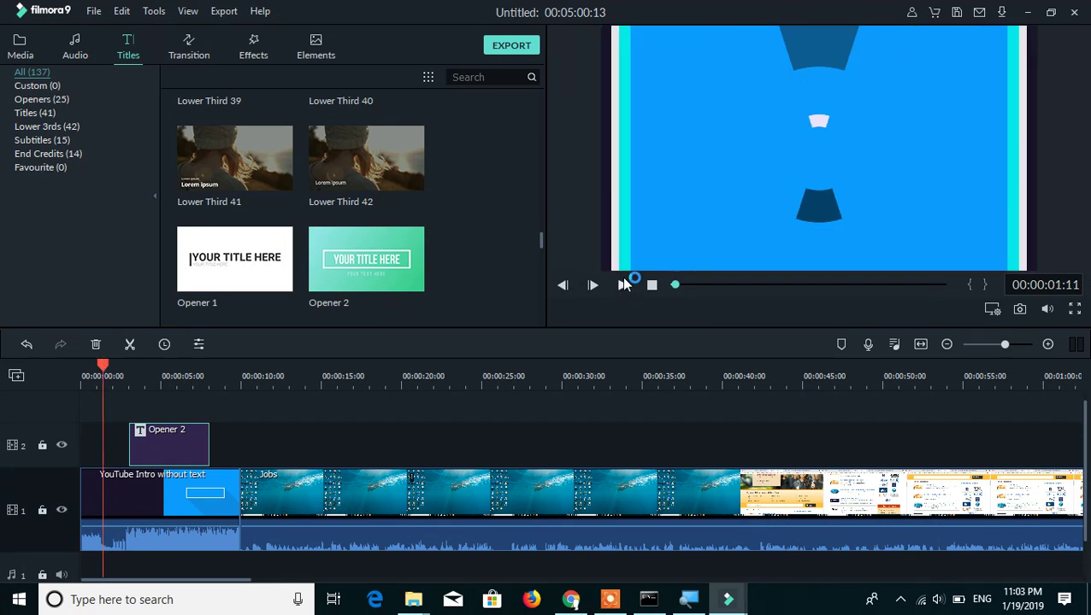
left_click(622, 286)
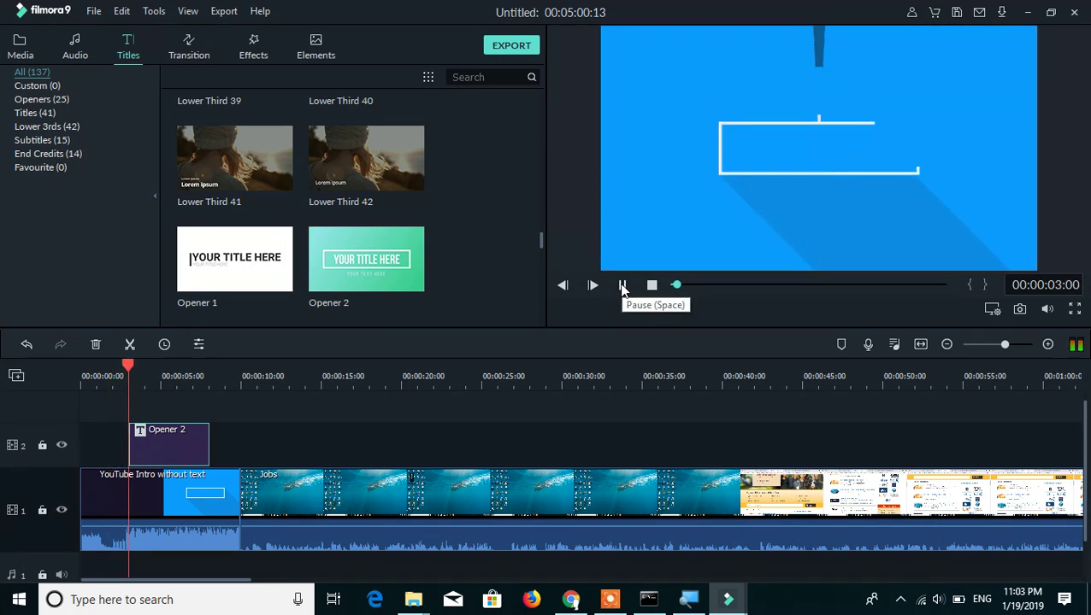
Raise the system volume to 78 during playback and pause the preview in the Jobs clip.
key("XF86AudioLowerVolume")
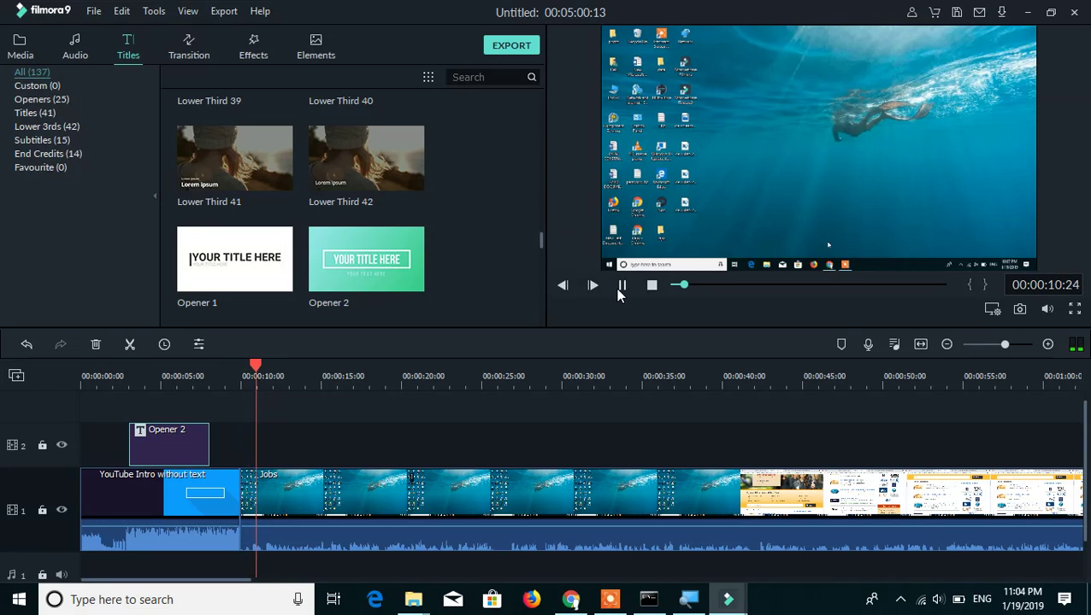
key("XF86AudioLowerVolume")
key("XF86AudioRaiseVolume")
key("XF86AudioRaiseVolume")
key("XF86AudioRaiseVolume")
key("XF86AudioRaiseVolume")
key("XF86AudioRaiseVolume")
key("XF86AudioRaiseVolume")
key("XF86AudioRaiseVolume")
key("XF86AudioRaiseVolume")
key("XF86AudioRaiseVolume")
key("XF86AudioRaiseVolume")
key("XF86AudioRaiseVolume")
key("XF86AudioRaiseVolume")
key("XF86AudioRaiseVolume")
key("XF86AudioRaiseVolume")
key("XF86AudioRaiseVolume")
key("XF86AudioRaiseVolume")
key("XF86AudioRaiseVolume")
key("XF86AudioRaiseVolume")
key("XF86AudioRaiseVolume")
key("XF86AudioRaiseVolume")
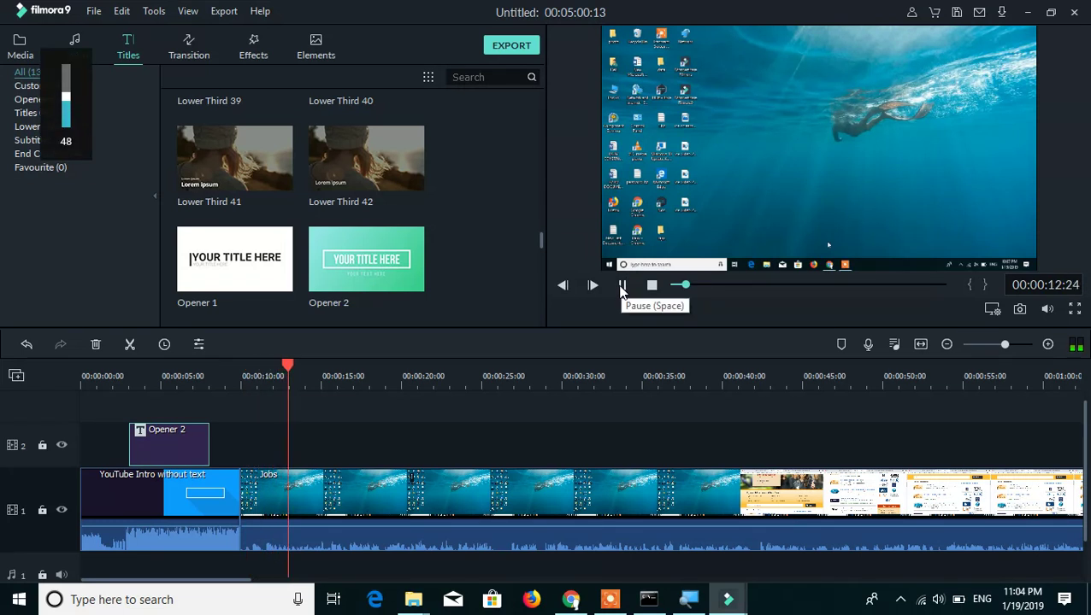
left_click(621, 285)
Apply the Bar transition to the end of the Opener 2 title on the second video track.
left_click(190, 52)
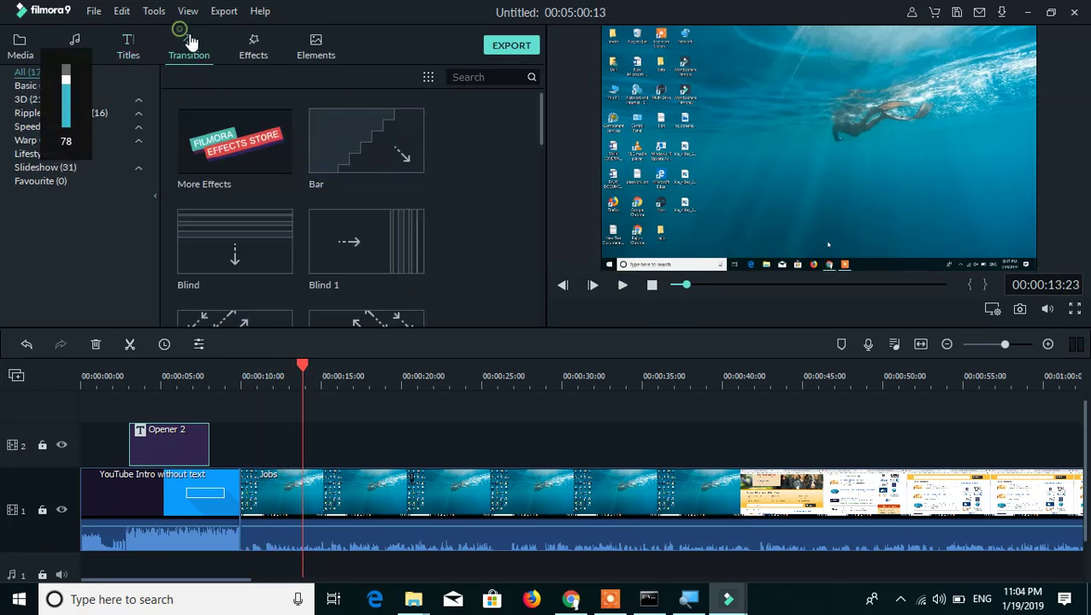
left_click_drag(290, 312, 231, 460)
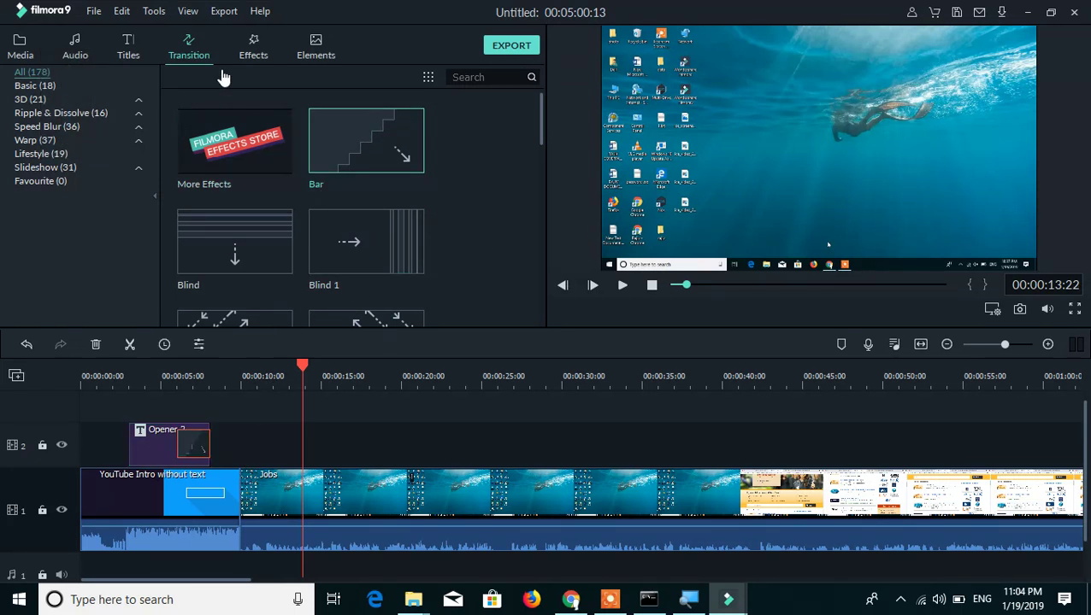
Try to apply the Aegean filter to the video.
left_click(255, 45)
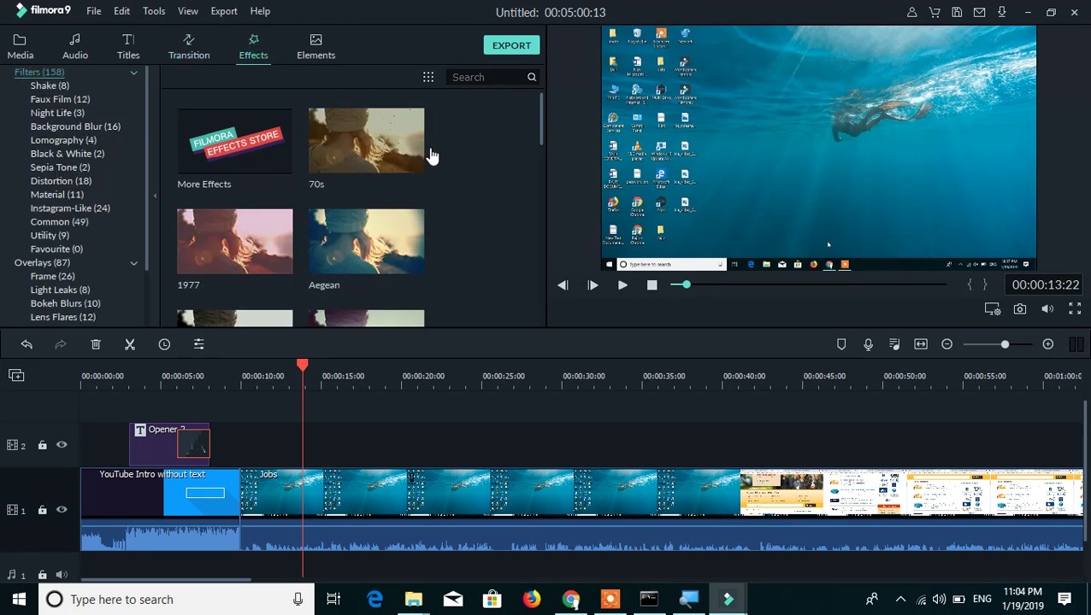
left_click_drag(422, 219, 774, 201)
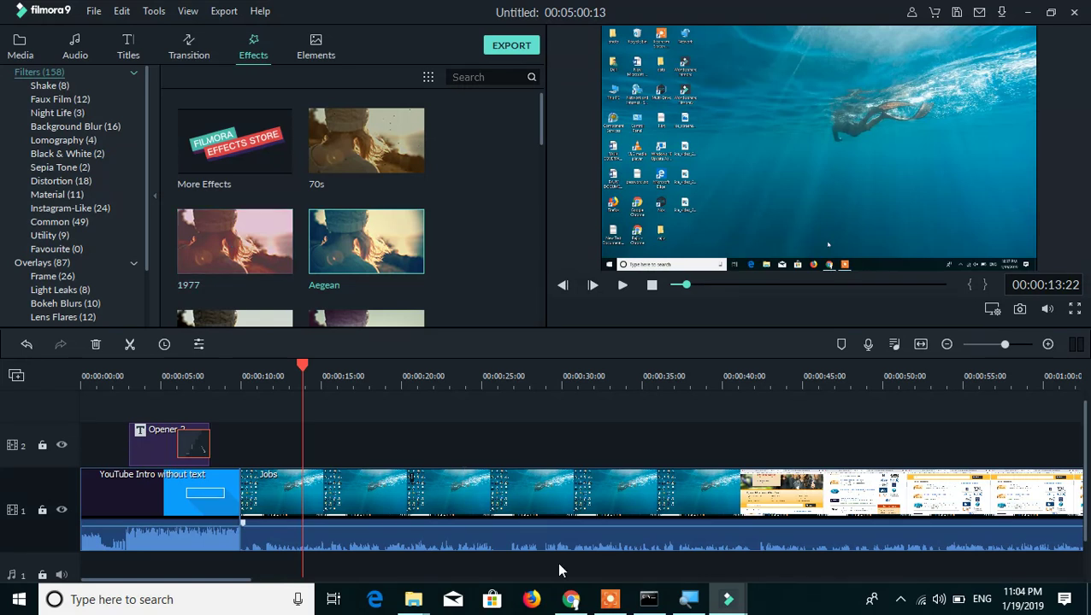
mouse_move(601, 598)
scroll(619, 481, "down", 1)
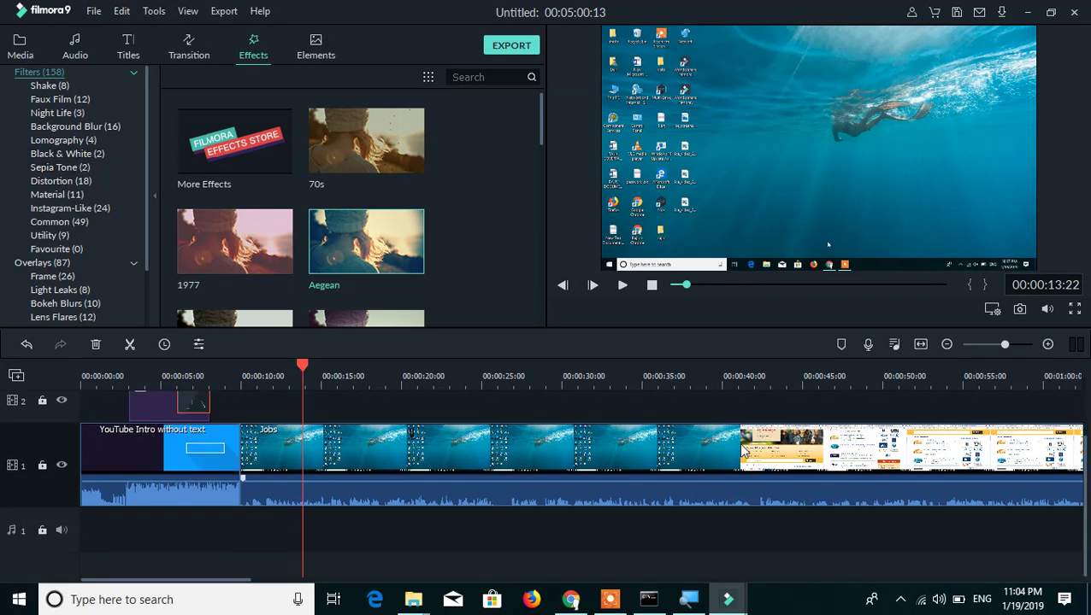
scroll(741, 451, "up", 2)
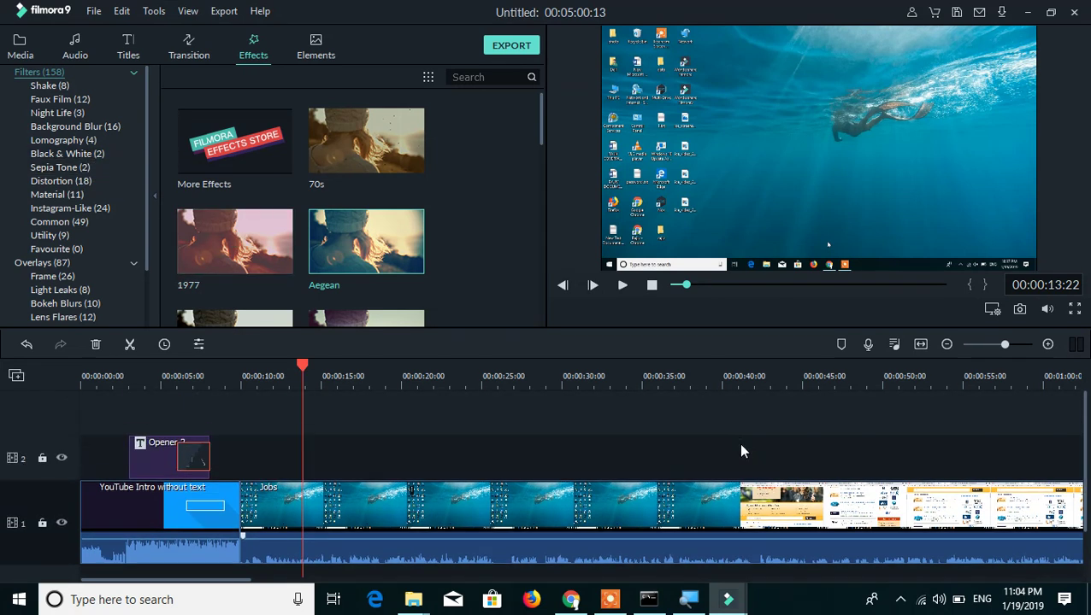
Browse the available elements, including the love, badge and emoji sets, and look through the filter effects.
left_click(315, 47)
scroll(299, 260, "down", 8)
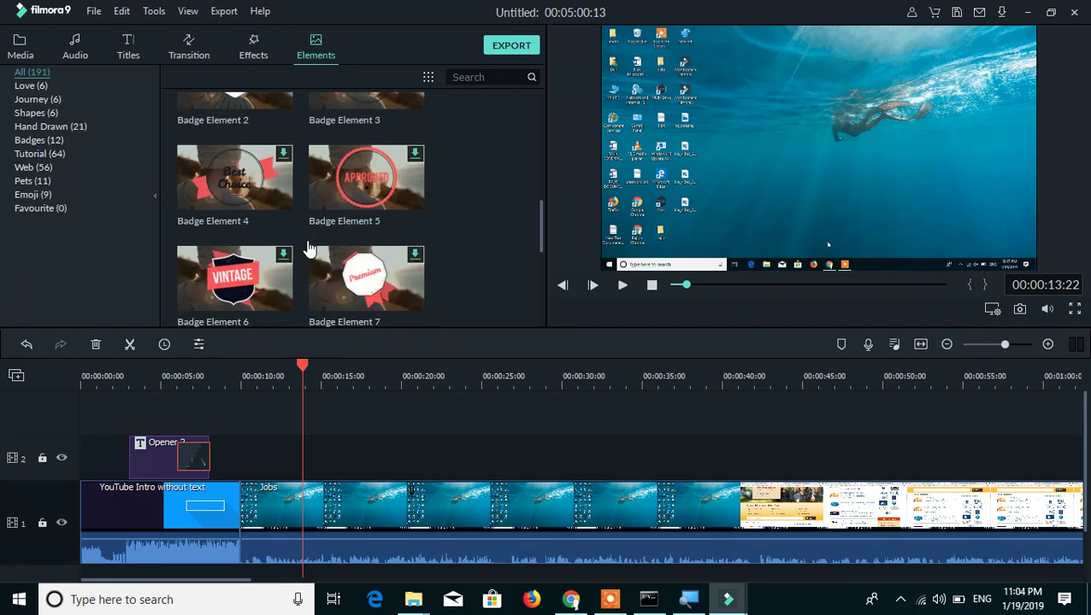
scroll(370, 311, "down", 4)
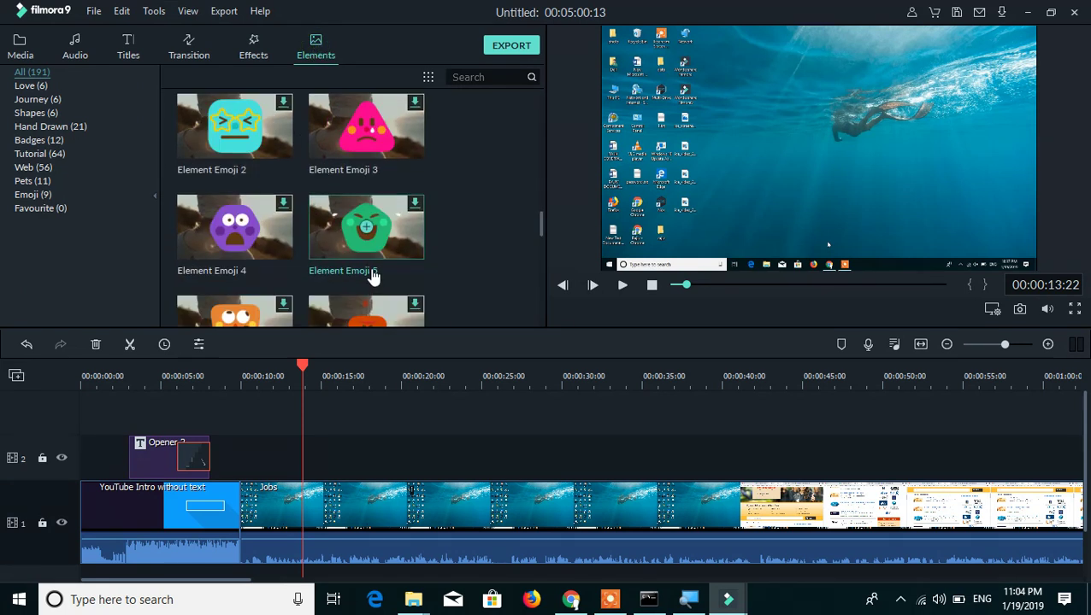
scroll(359, 260, "up", 12)
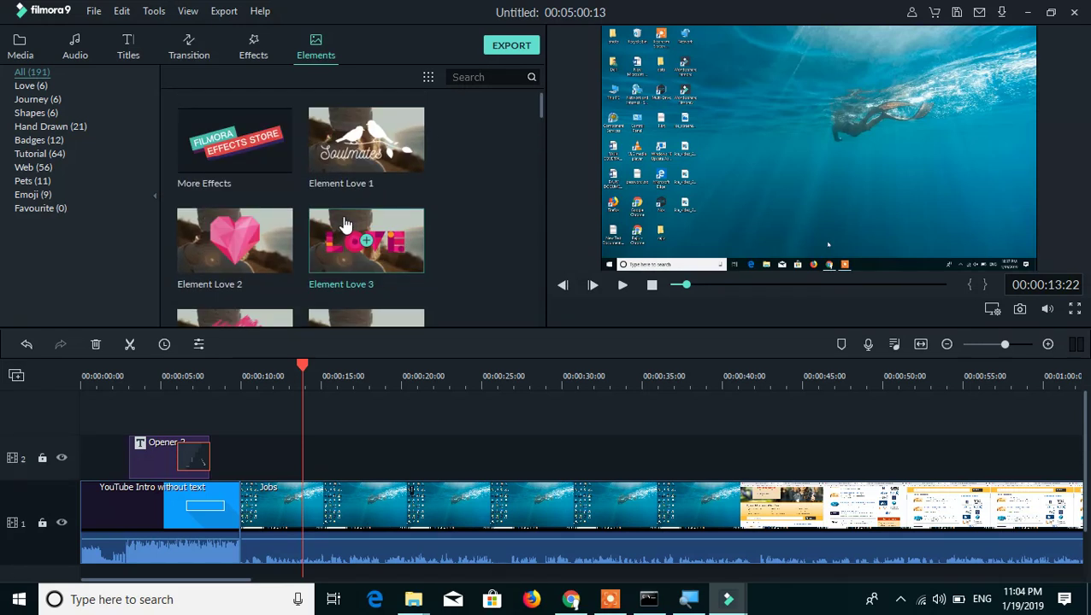
scroll(363, 220, "down", 2)
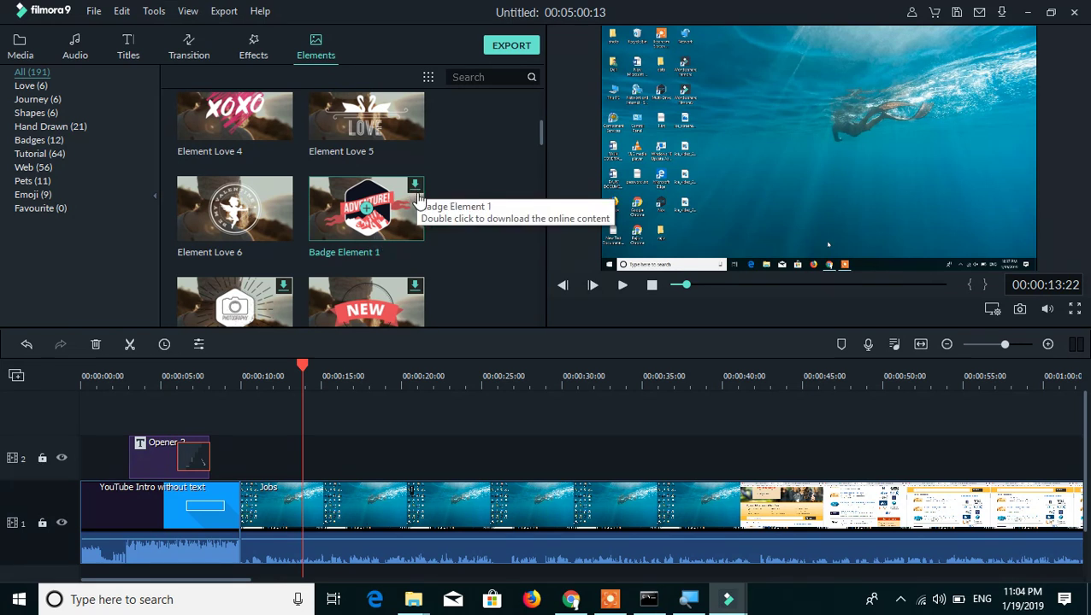
left_click(250, 47)
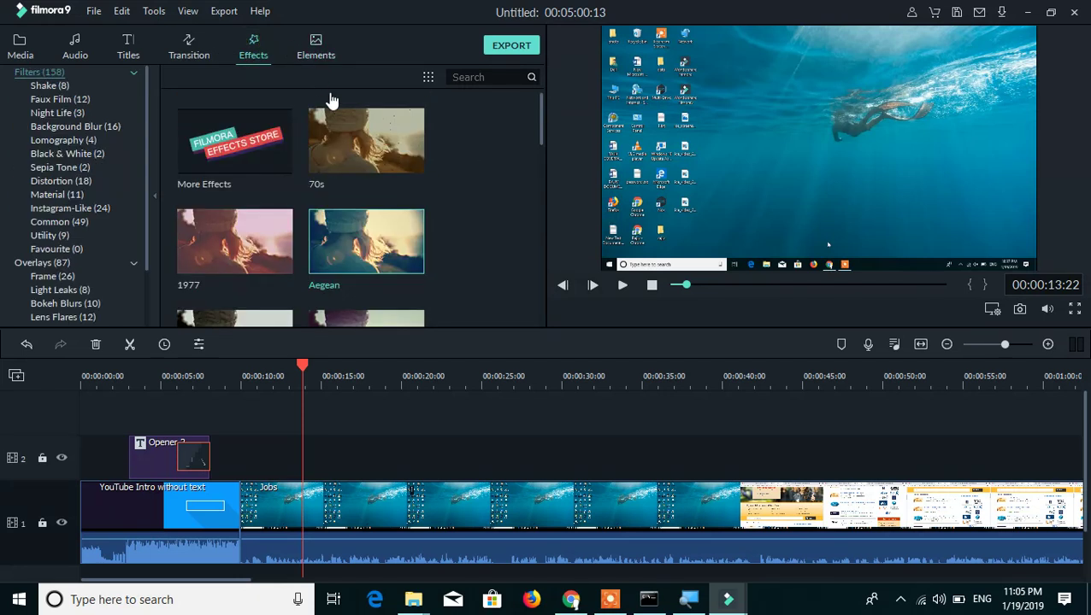
scroll(359, 146, "down", 10)
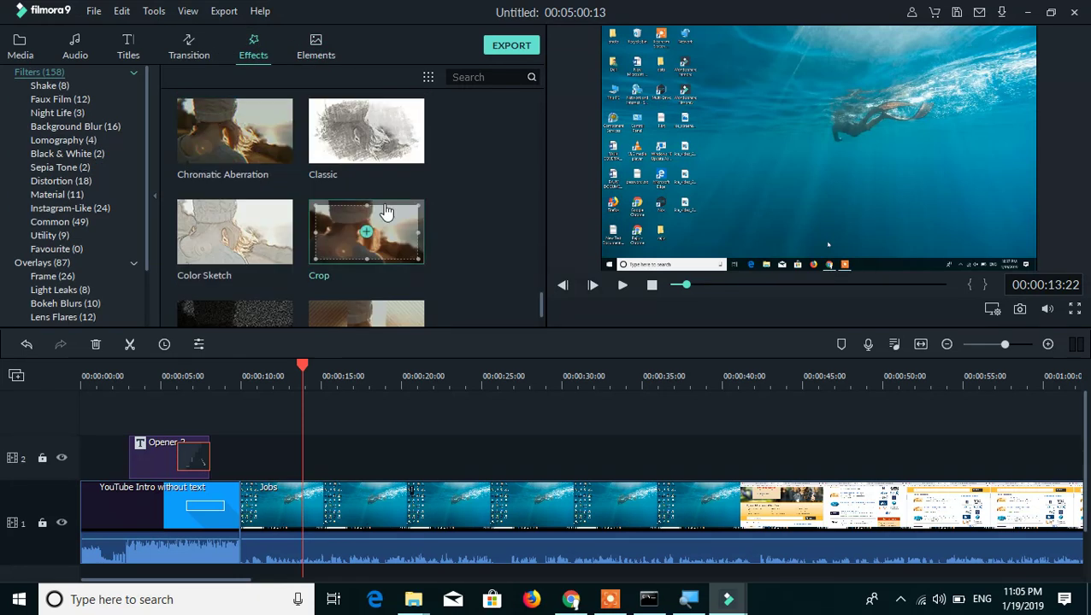
scroll(384, 214, "down", 8)
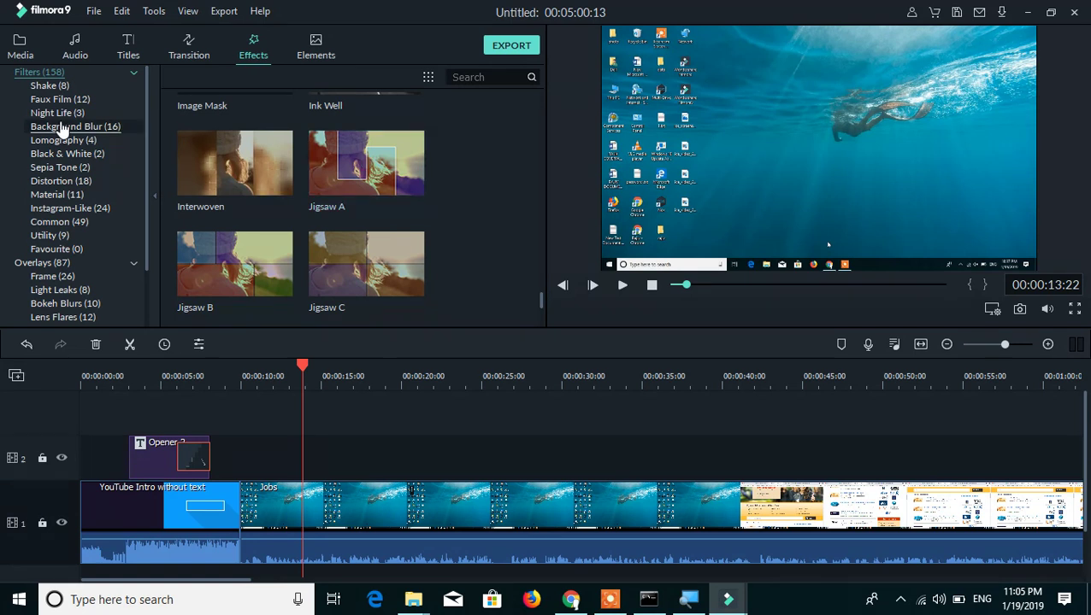
Look through the available transitions and the title presets, including the subtitle and title styles.
left_click(189, 45)
scroll(381, 257, "down", 10)
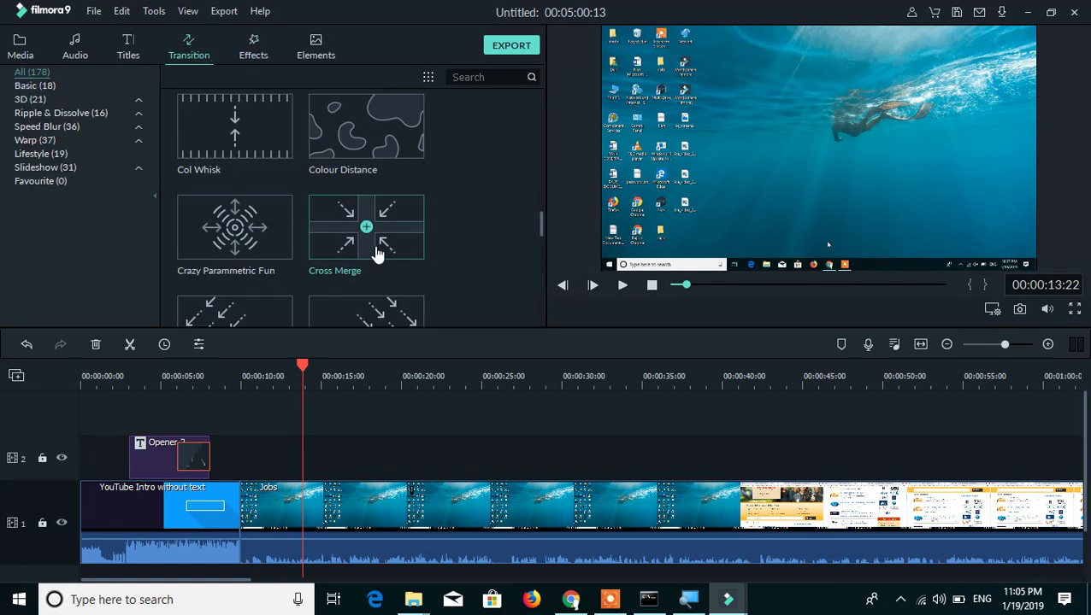
scroll(376, 252, "down", 6)
left_click(129, 44)
scroll(325, 224, "down", 8)
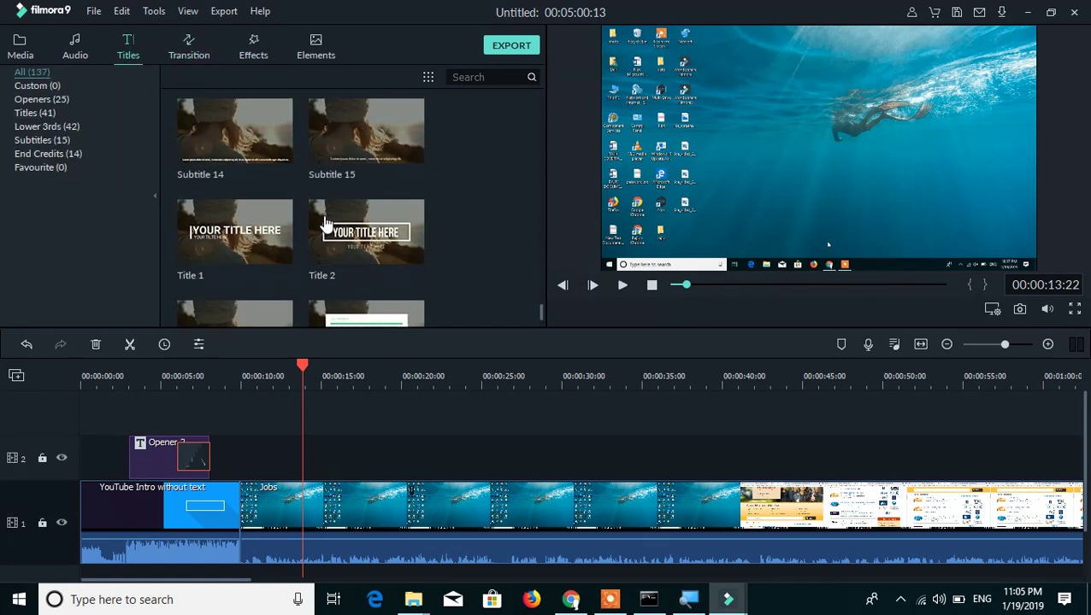
scroll(338, 235, "down", 12)
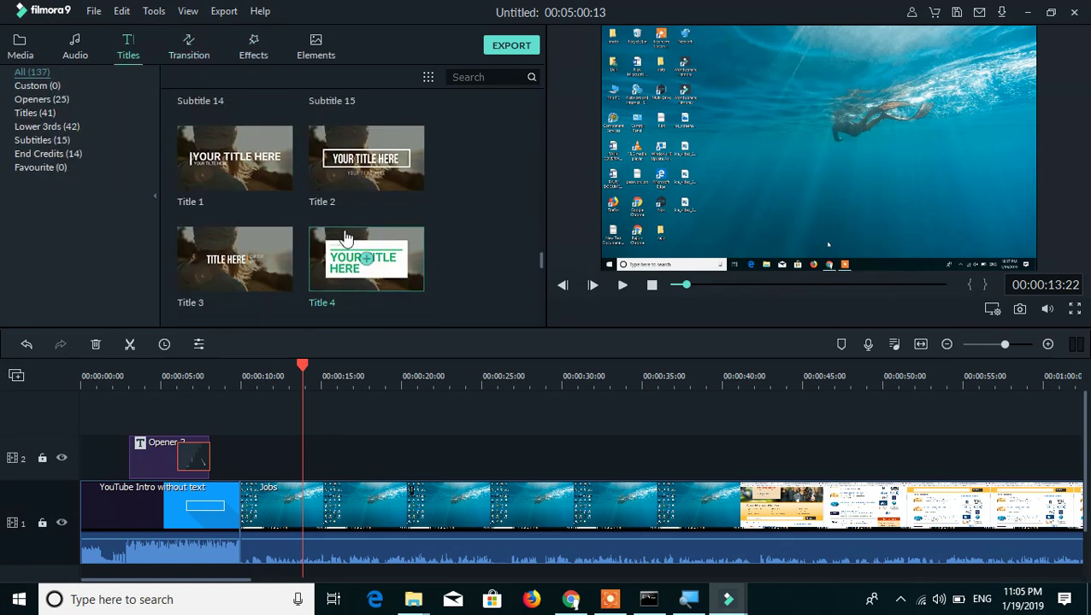
Browse the full list of audio tracks and download the Wooden Smile track near its end.
left_click(74, 44)
scroll(386, 237, "down", 5)
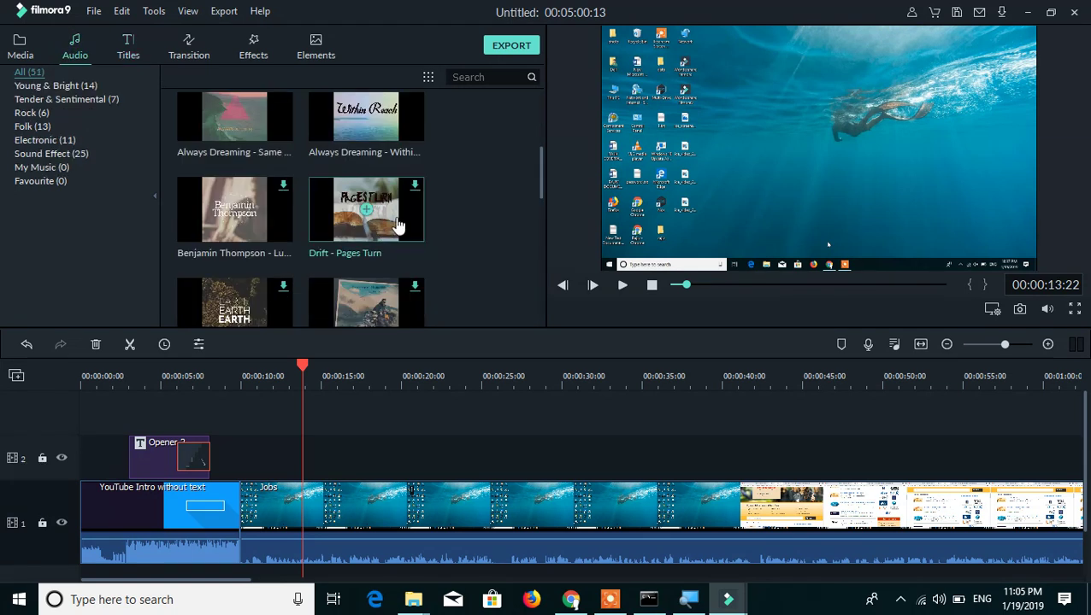
scroll(292, 214, "down", 12)
scroll(256, 237, "down", 5)
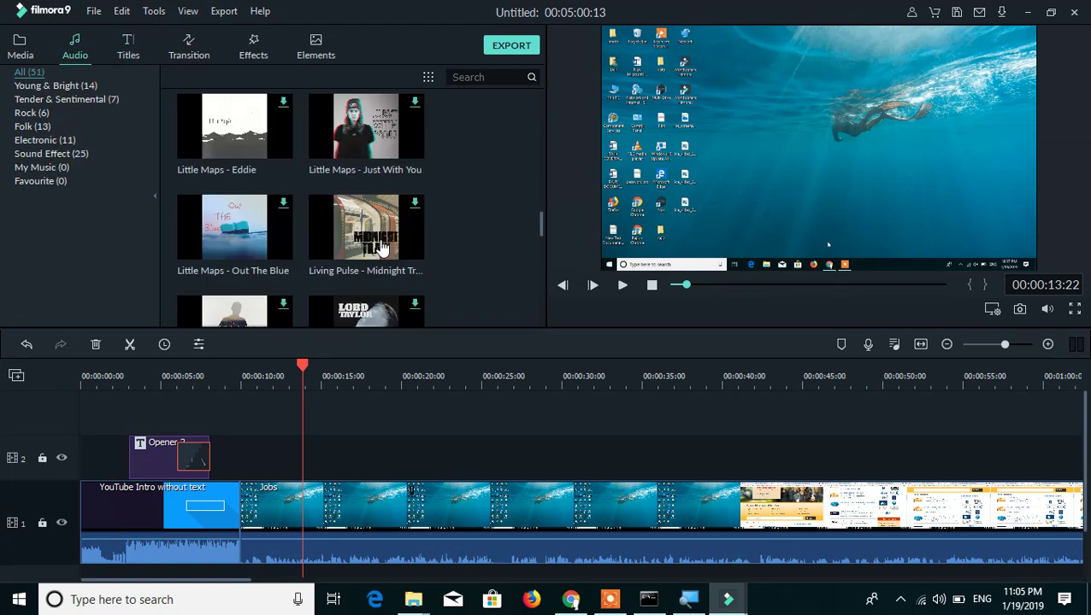
scroll(239, 232, "down", 5)
scroll(369, 244, "down", 5)
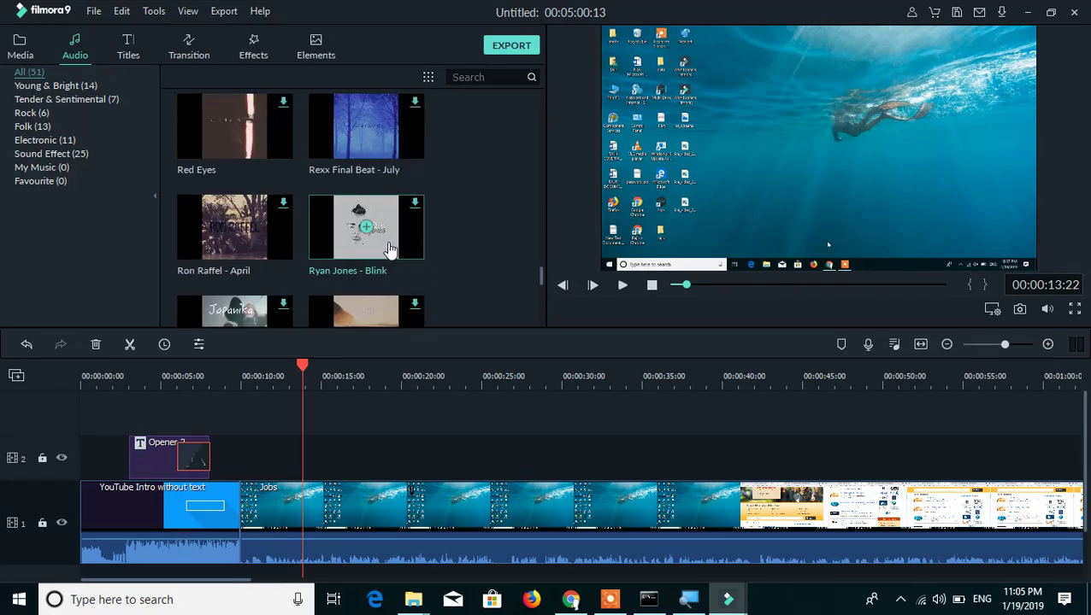
scroll(253, 236, "down", 5)
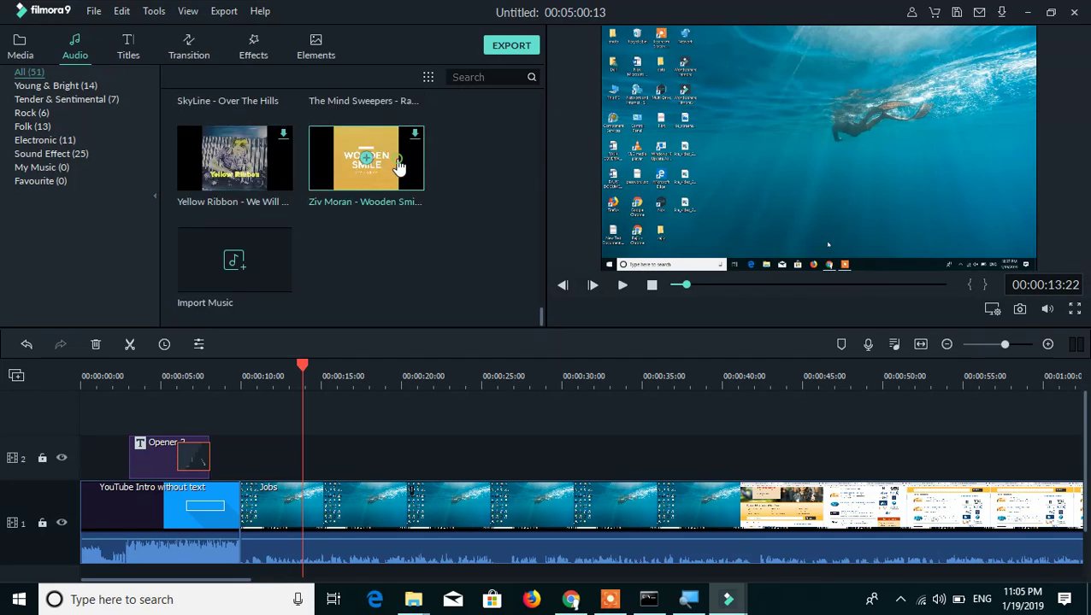
scroll(402, 213, "up", 3)
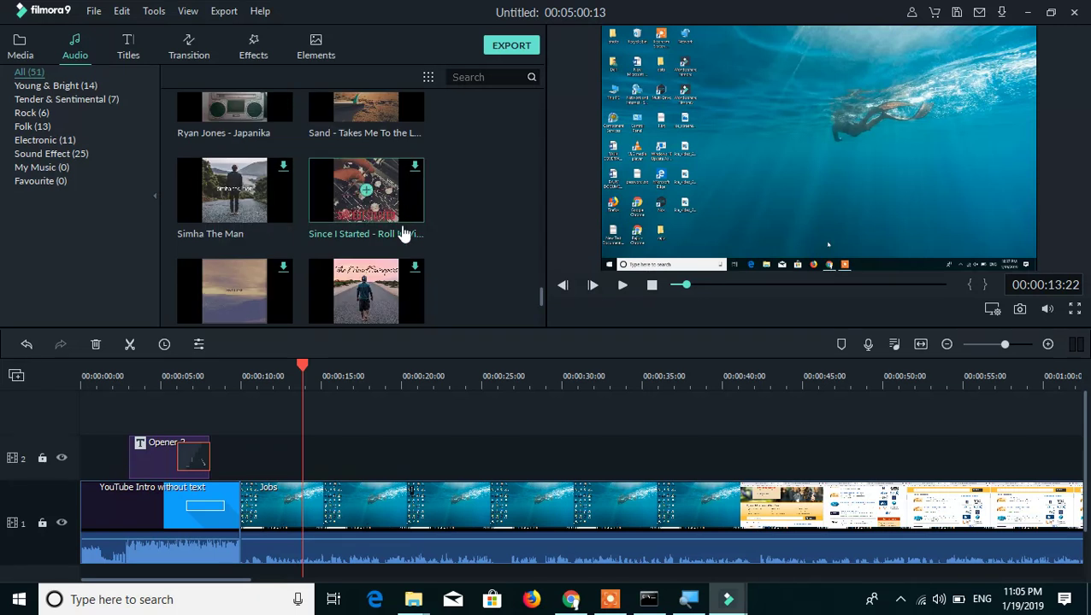
scroll(405, 236, "down", 3)
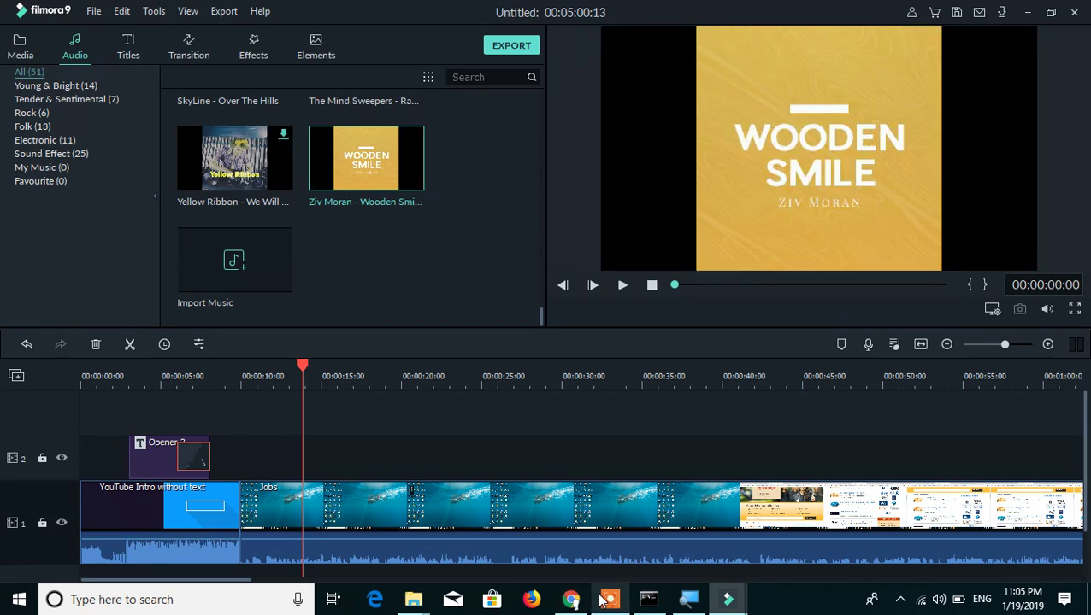
Play about the first second of the Wooden Smile track in the preview and pause it.
mouse_move(603, 601)
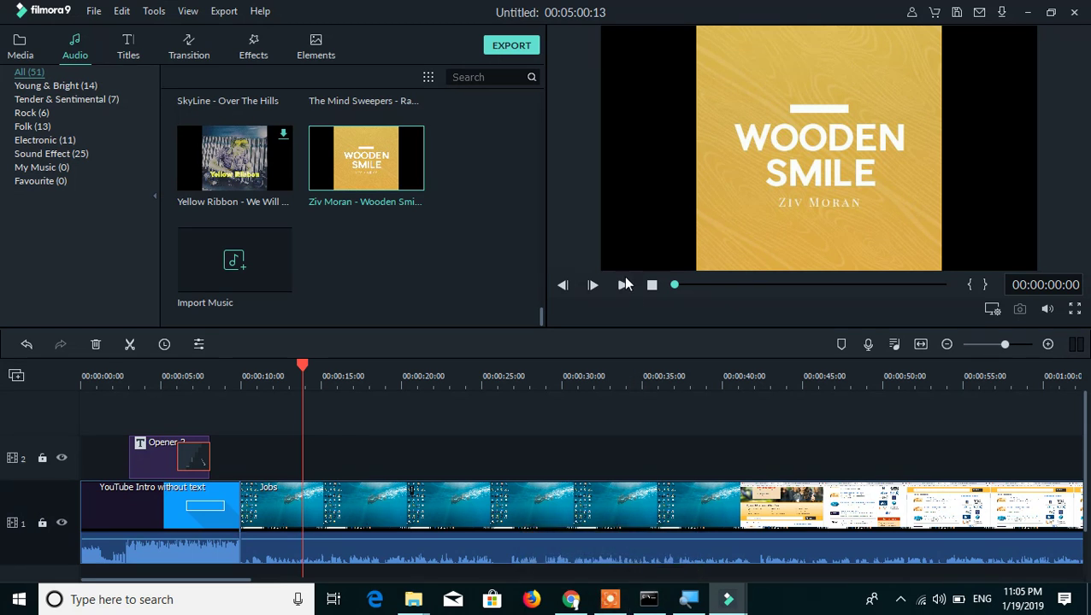
left_click(622, 286)
left_click(622, 287)
mouse_move(626, 611)
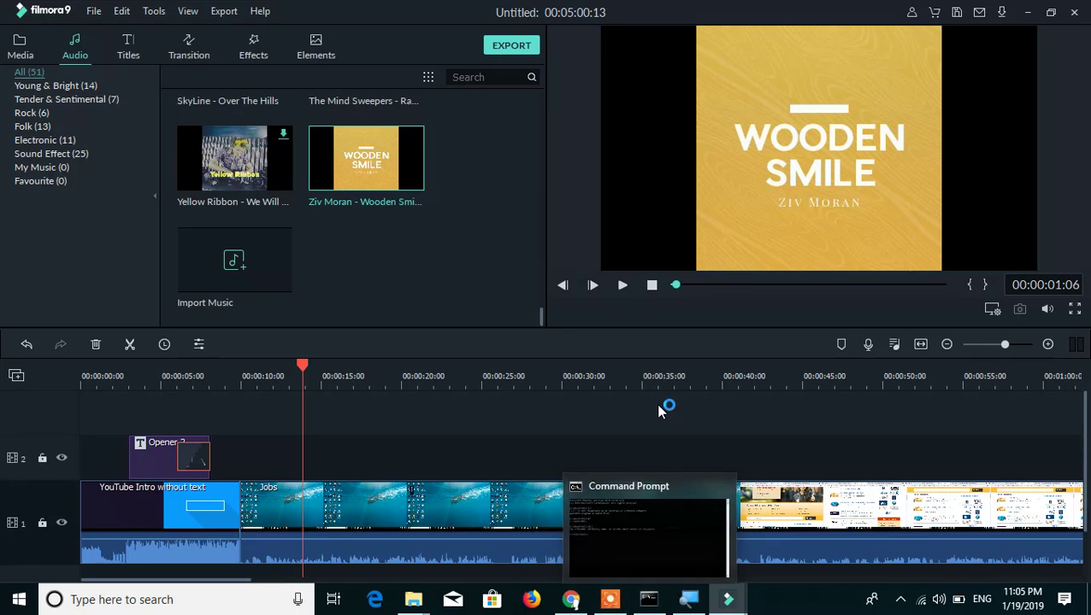
scroll(659, 410, "down", 1)
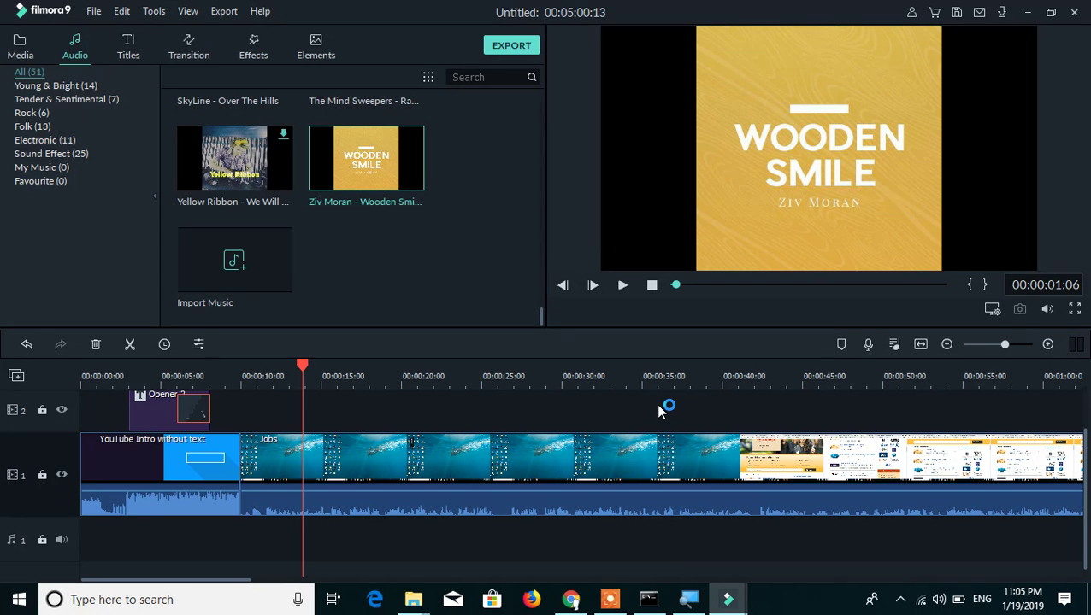